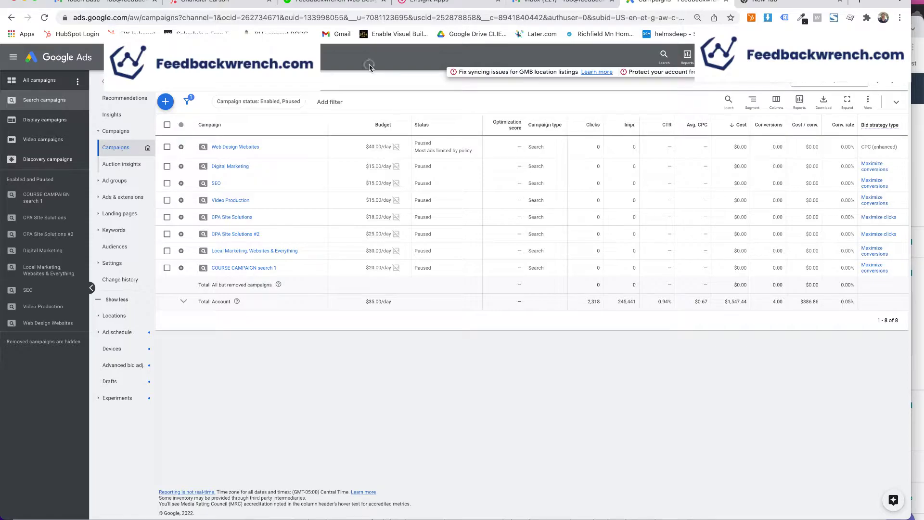
- Search Google for 'accounts near me' in a new browser tab
{"action": "left_click", "coordinate": [744, 2]}
{"action": "left_click", "coordinate": [544, 18]}
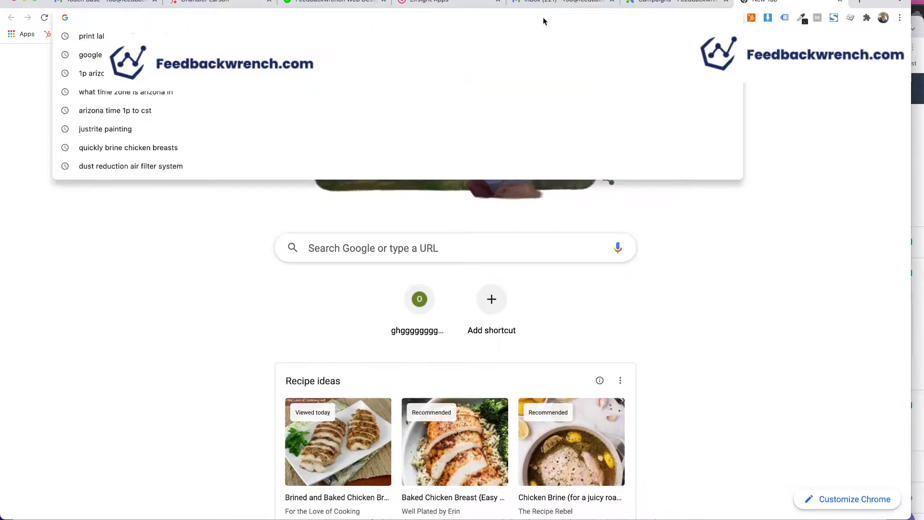
{"action": "type", "text": "account"}
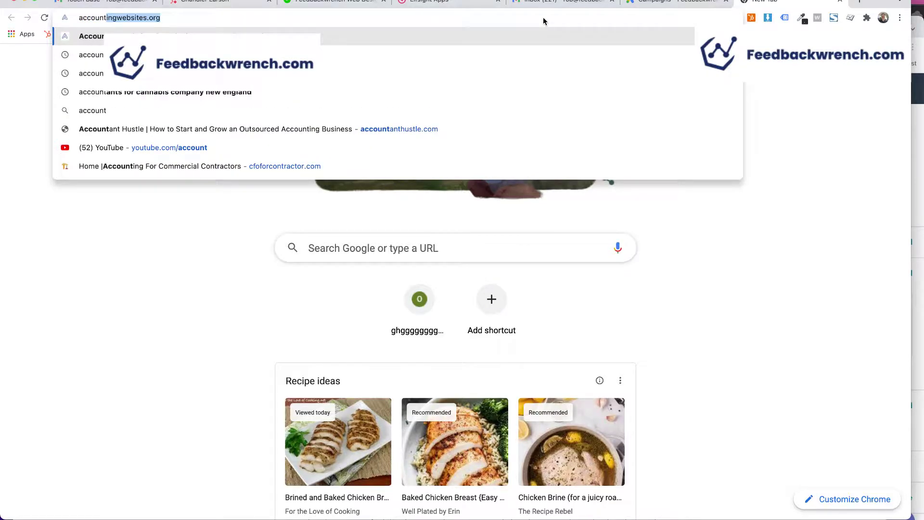
{"action": "type", "text": "s near me"}
{"action": "key", "text": "Return"}
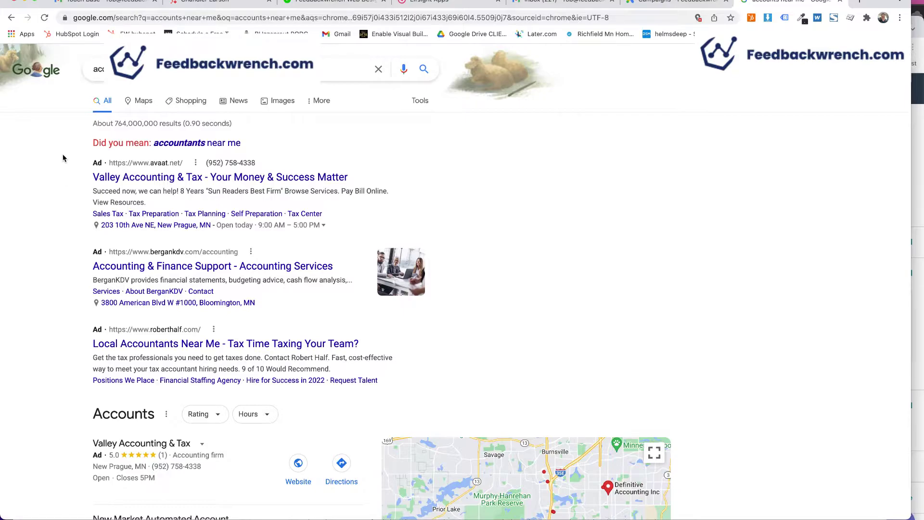
- Scroll through the local ads and the accountant map listings in the results
{"action": "scroll", "coordinate": [63, 156], "scroll_direction": "up", "scroll_amount": 5}
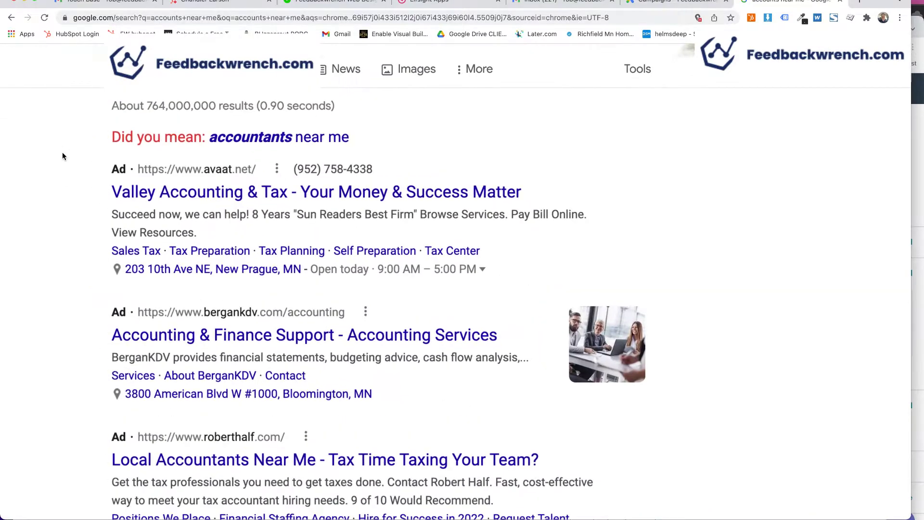
{"action": "scroll", "coordinate": [62, 155], "scroll_direction": "down", "scroll_amount": 5}
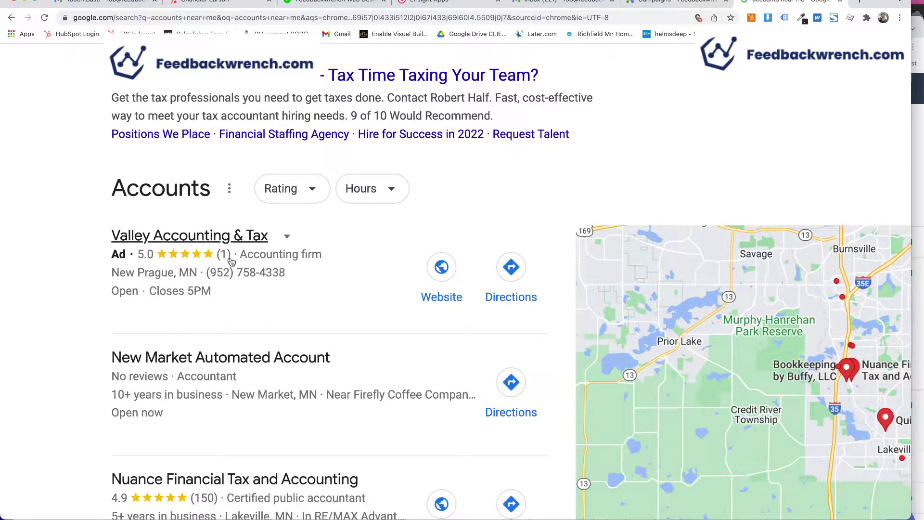
{"action": "scroll", "coordinate": [195, 265], "scroll_direction": "down", "scroll_amount": 5}
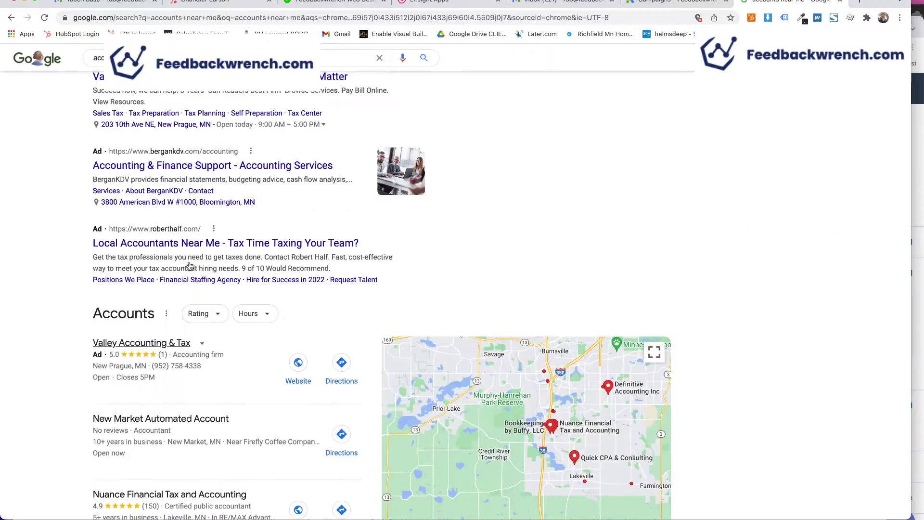
{"action": "scroll", "coordinate": [710, 266], "scroll_direction": "down", "scroll_amount": 3}
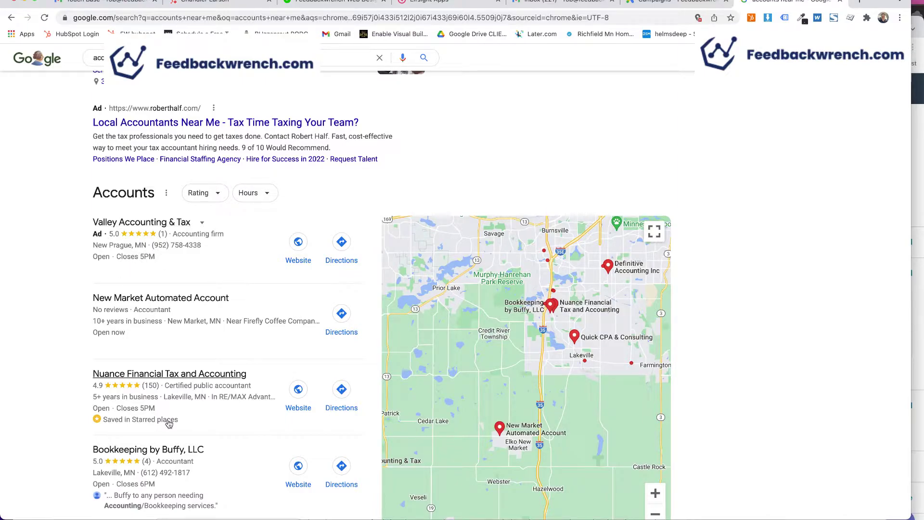
{"action": "scroll", "coordinate": [120, 226], "scroll_direction": "up", "scroll_amount": 5}
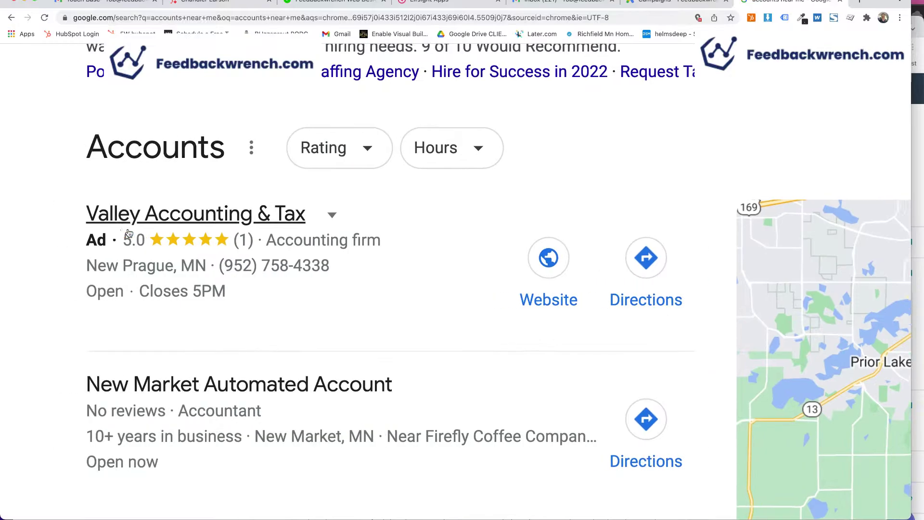
{"action": "scroll", "coordinate": [47, 159], "scroll_direction": "down", "scroll_amount": 5}
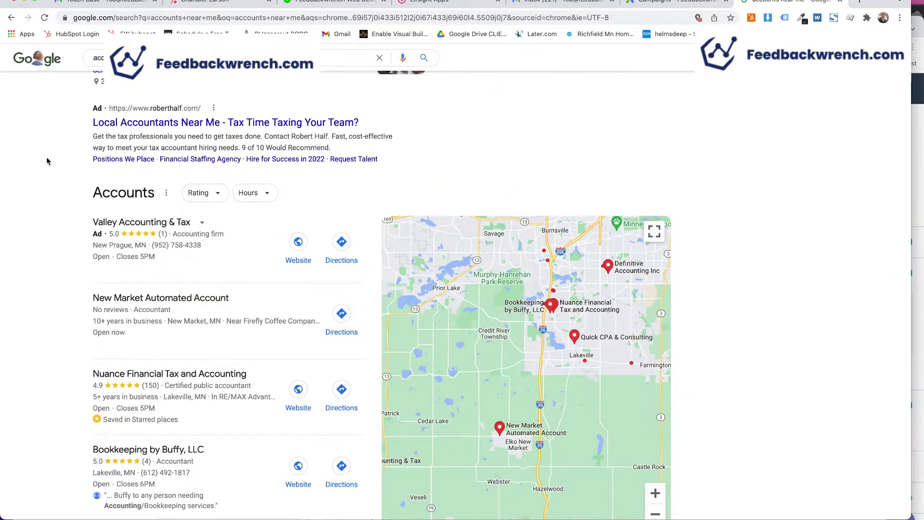
{"action": "scroll", "coordinate": [47, 160], "scroll_direction": "up", "scroll_amount": 5}
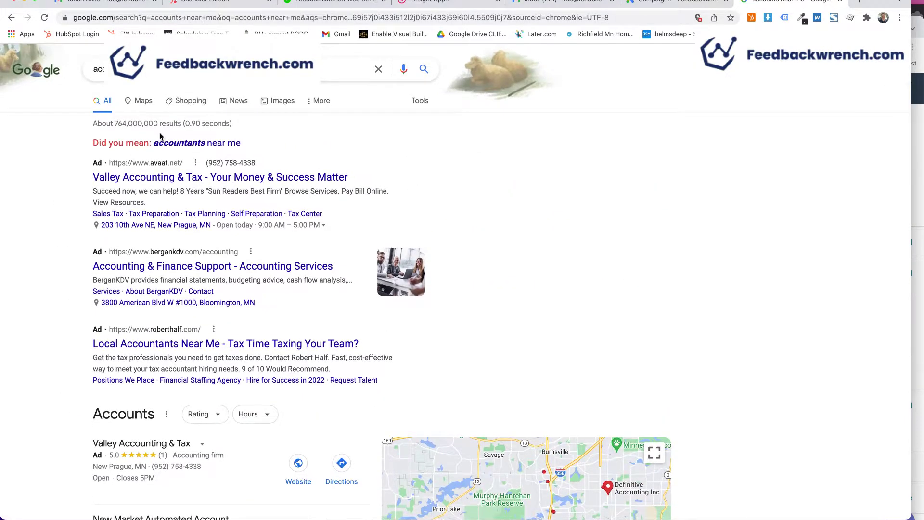
{"action": "scroll", "coordinate": [149, 173], "scroll_direction": "down", "scroll_amount": 3}
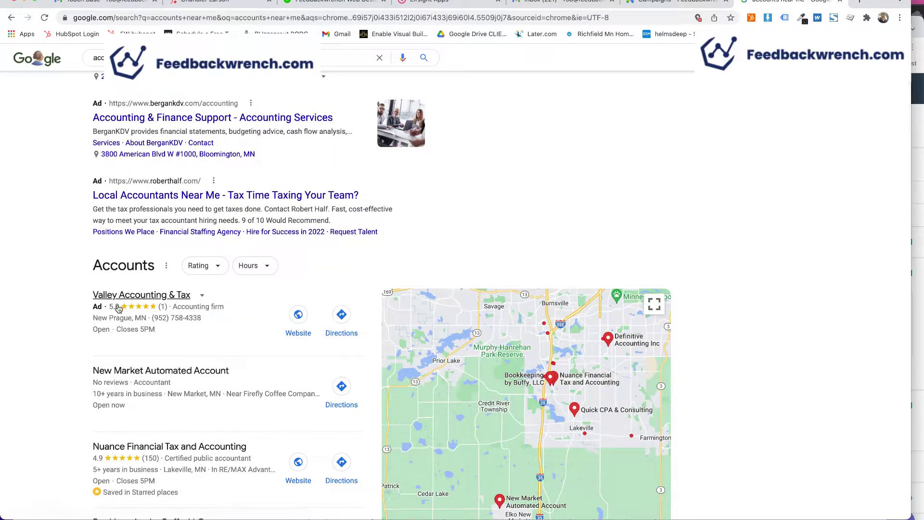
{"action": "scroll", "coordinate": [648, 252], "scroll_direction": "up", "scroll_amount": 4}
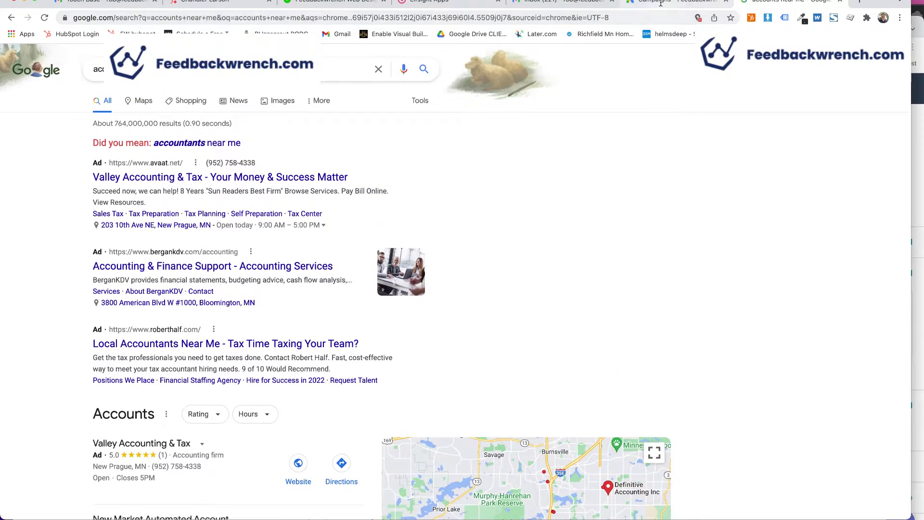
{"action": "left_click", "coordinate": [661, 4]}
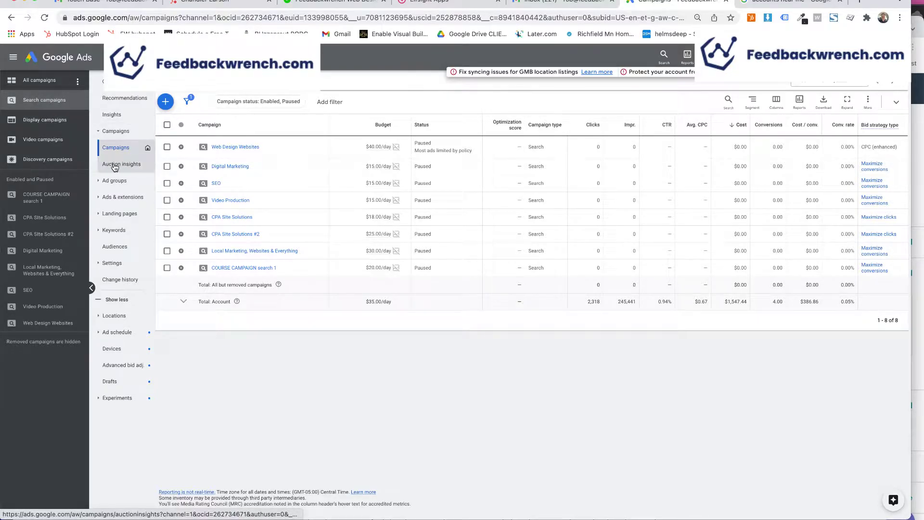
- Go to the account's Extensions summary under Ads & extensions
{"action": "left_click", "coordinate": [116, 196]}
{"action": "left_click", "coordinate": [108, 214]}
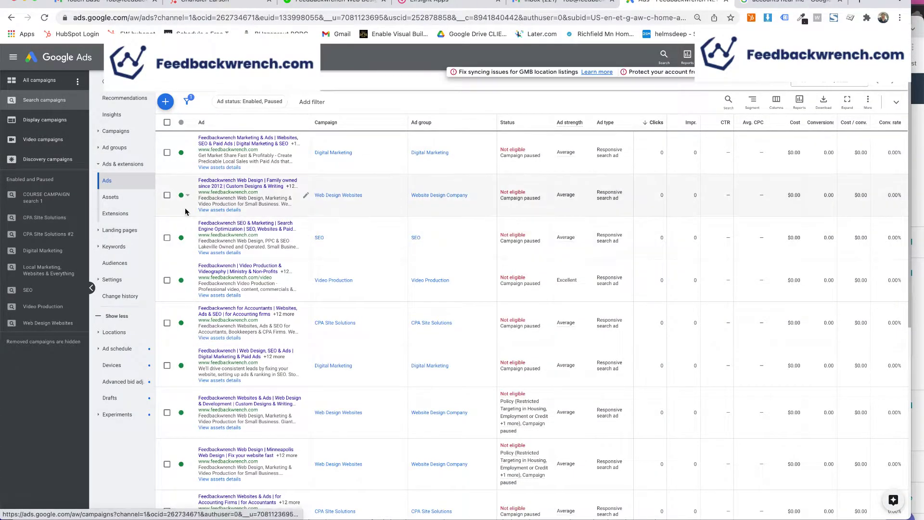
{"action": "left_click", "coordinate": [138, 220]}
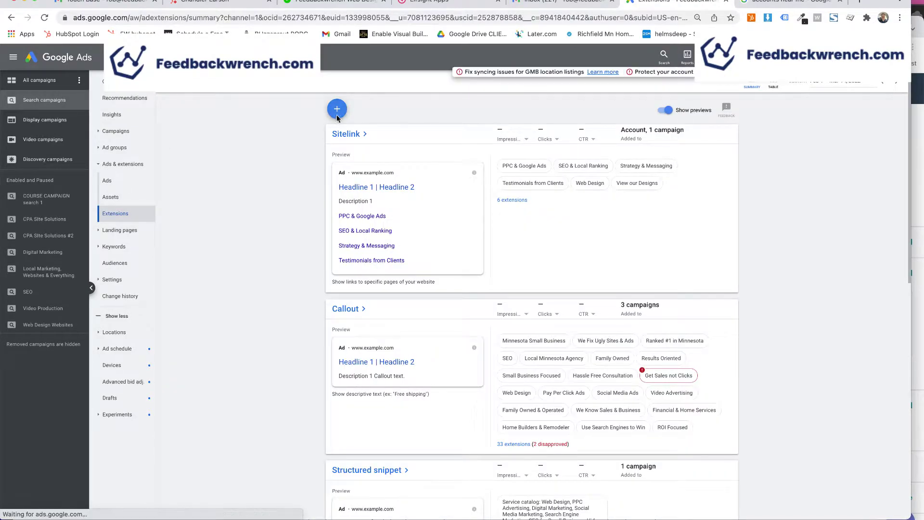
- Bring up the extension types list and choose Location extension
{"action": "left_click", "coordinate": [337, 110]}
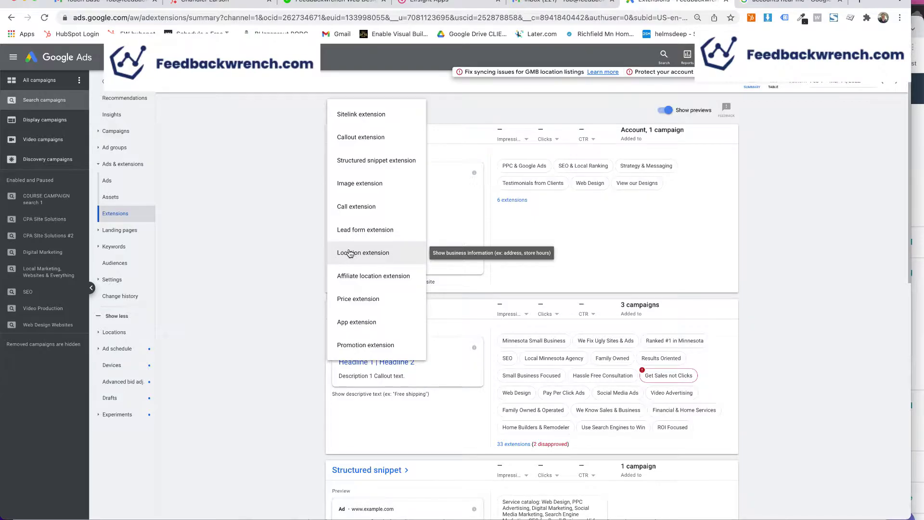
{"action": "left_click", "coordinate": [286, 221]}
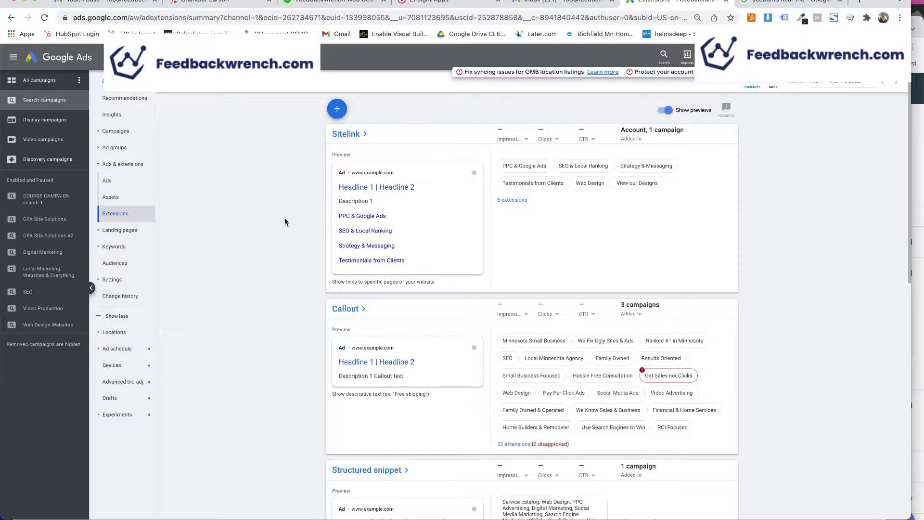
{"action": "left_click", "coordinate": [284, 220]}
{"action": "scroll", "coordinate": [305, 319], "scroll_direction": "down", "scroll_amount": 10}
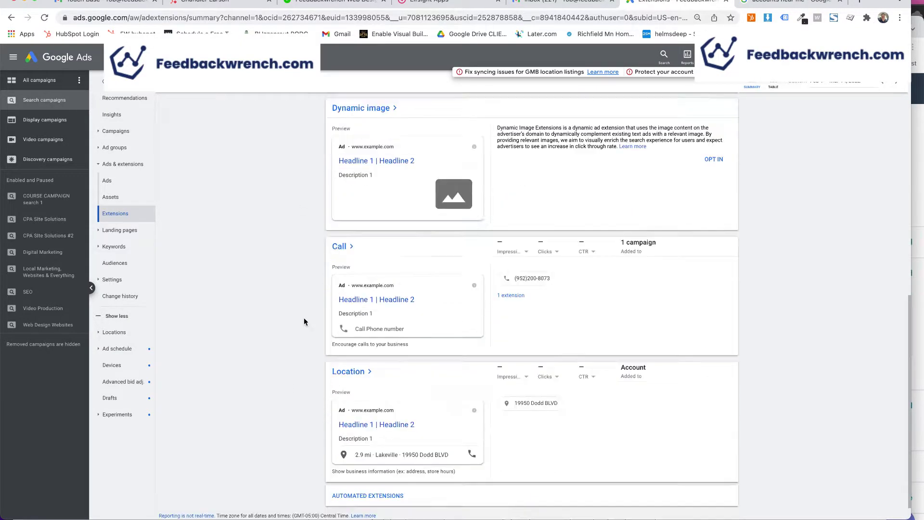
{"action": "scroll", "coordinate": [304, 319], "scroll_direction": "up", "scroll_amount": 10}
{"action": "left_click", "coordinate": [340, 110]}
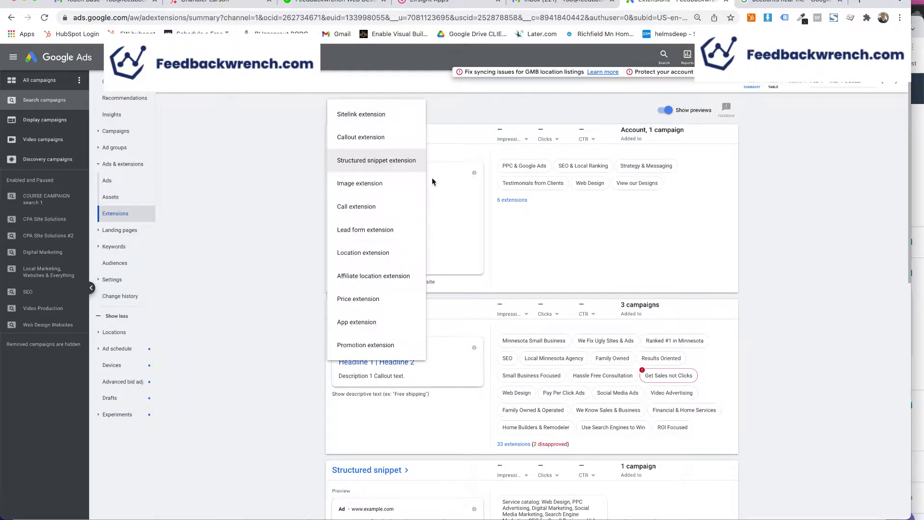
{"action": "left_click", "coordinate": [376, 251]}
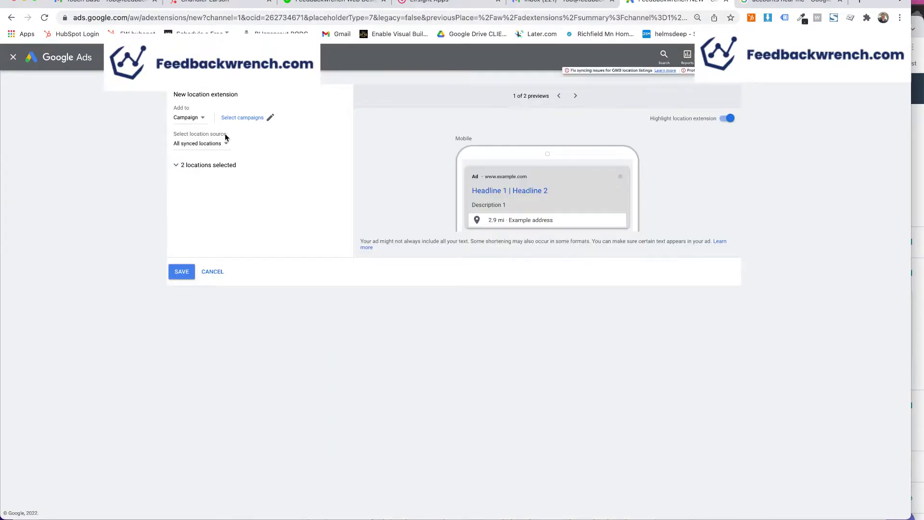
- Set the location source to All synced locations and expand the 2 selected locations
{"action": "left_click", "coordinate": [205, 144]}
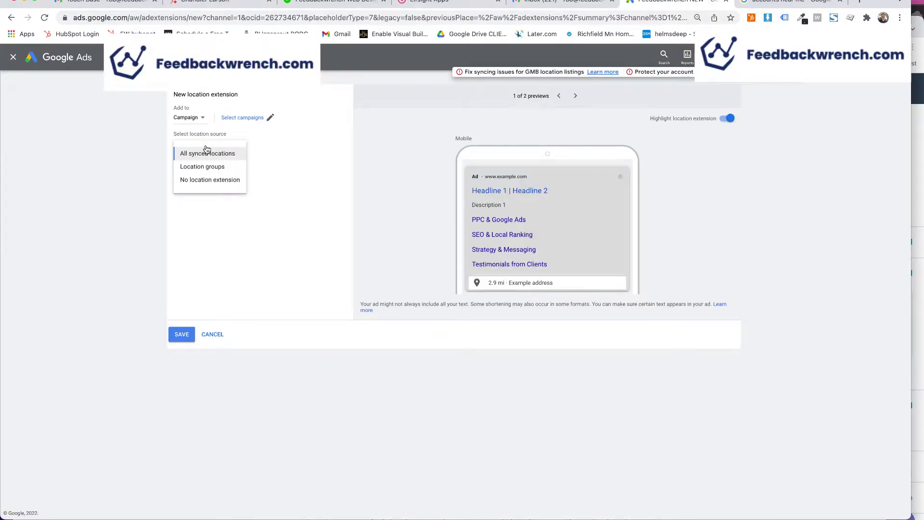
{"action": "left_click", "coordinate": [227, 157]}
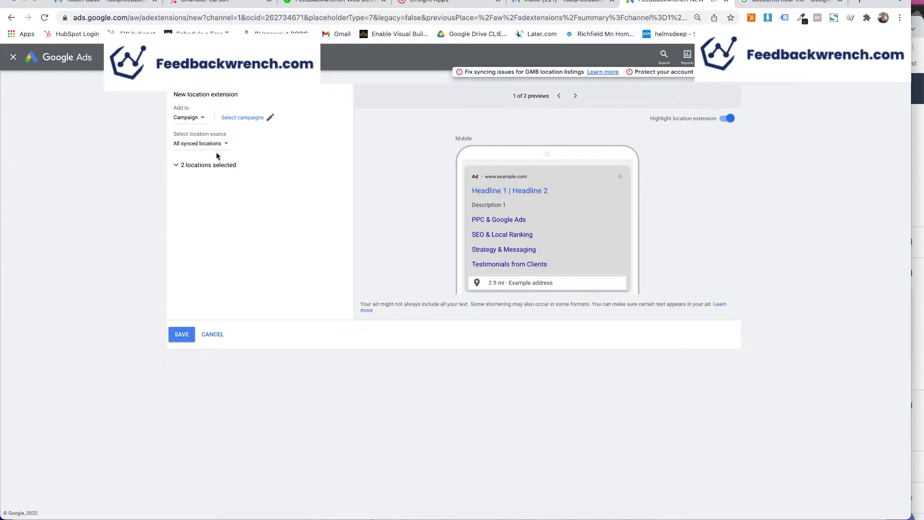
{"action": "left_click", "coordinate": [189, 166]}
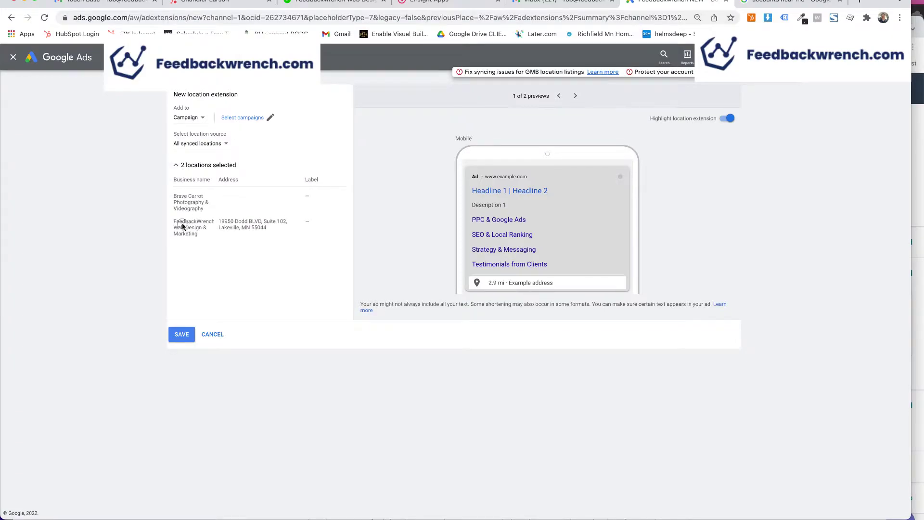
{"action": "left_click_drag", "start_coordinate": [170, 220], "coordinate": [236, 236]}
{"action": "left_click", "coordinate": [236, 236]}
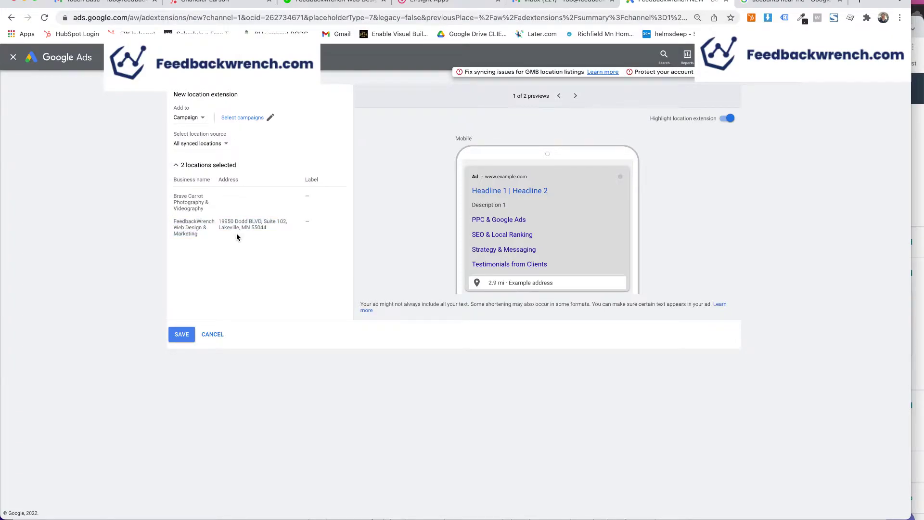
- Attempt to save the location extension, which first requires choosing a campaign
{"action": "left_click", "coordinate": [187, 341]}
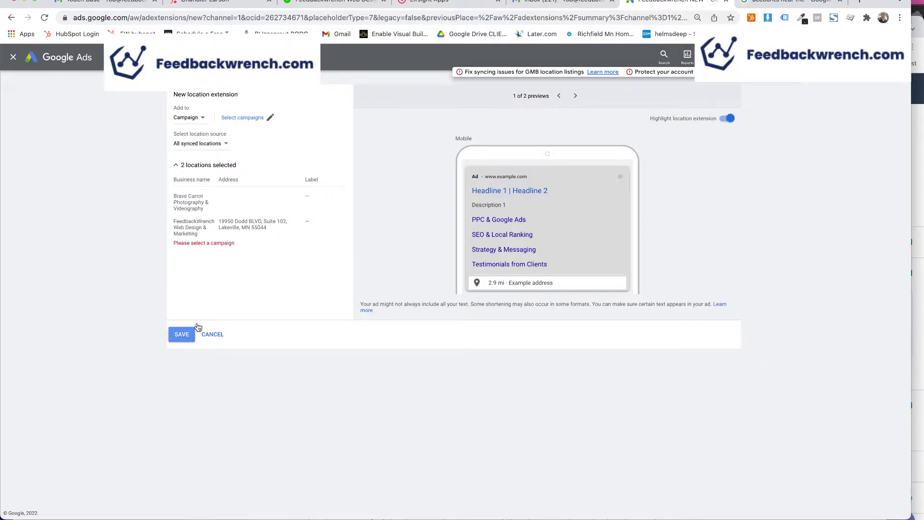
{"action": "left_click", "coordinate": [178, 329]}
{"action": "left_click", "coordinate": [220, 147]}
- Keep All synced locations, assign the CPA Site Solutions campaign, and save the extension
{"action": "left_click", "coordinate": [215, 150]}
{"action": "left_click", "coordinate": [238, 117]}
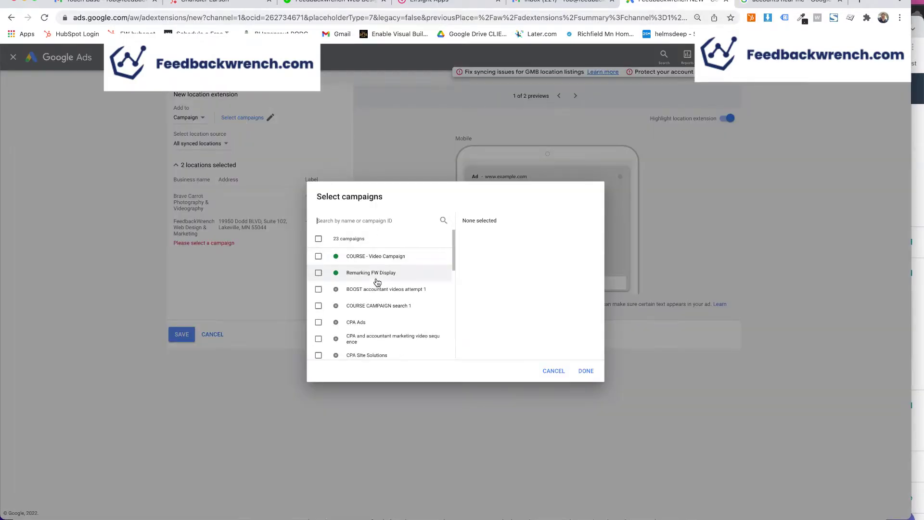
{"action": "scroll", "coordinate": [384, 284], "scroll_direction": "down", "scroll_amount": 3}
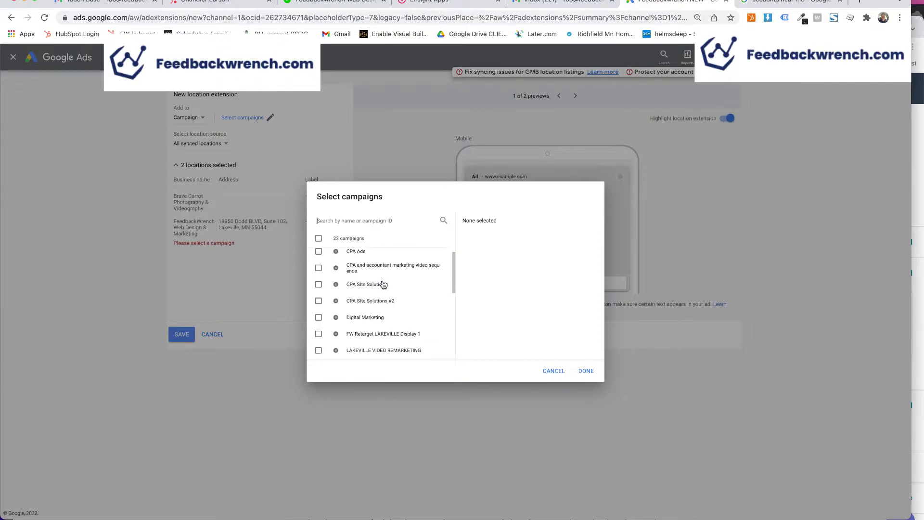
{"action": "scroll", "coordinate": [378, 282], "scroll_direction": "down", "scroll_amount": 1}
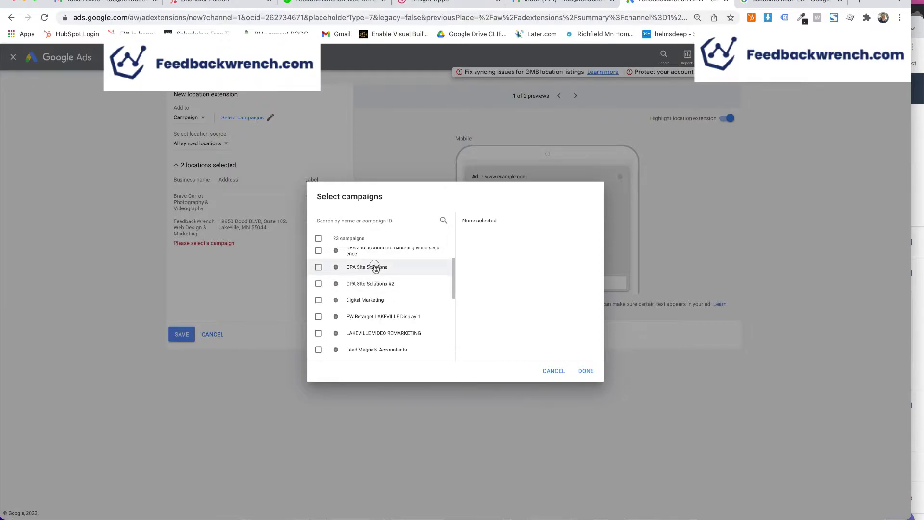
{"action": "left_click", "coordinate": [375, 268]}
{"action": "left_click", "coordinate": [586, 371]}
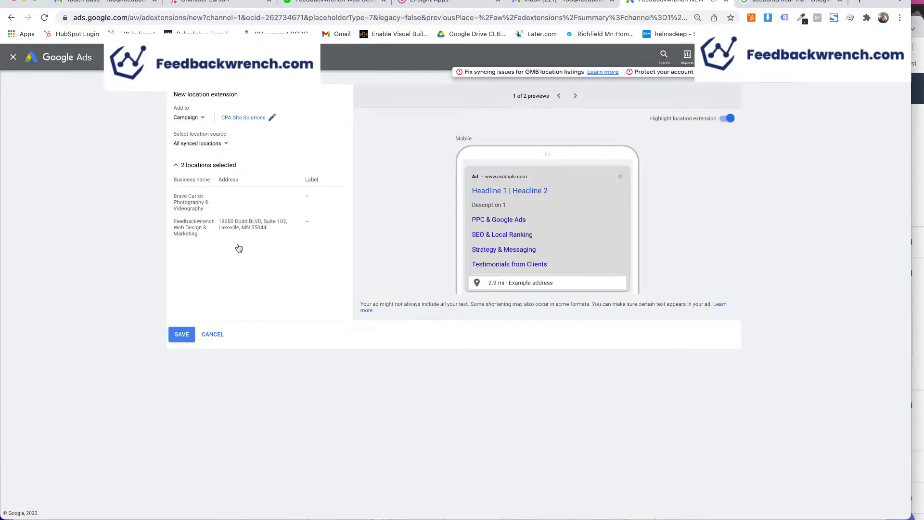
{"action": "left_click", "coordinate": [181, 334]}
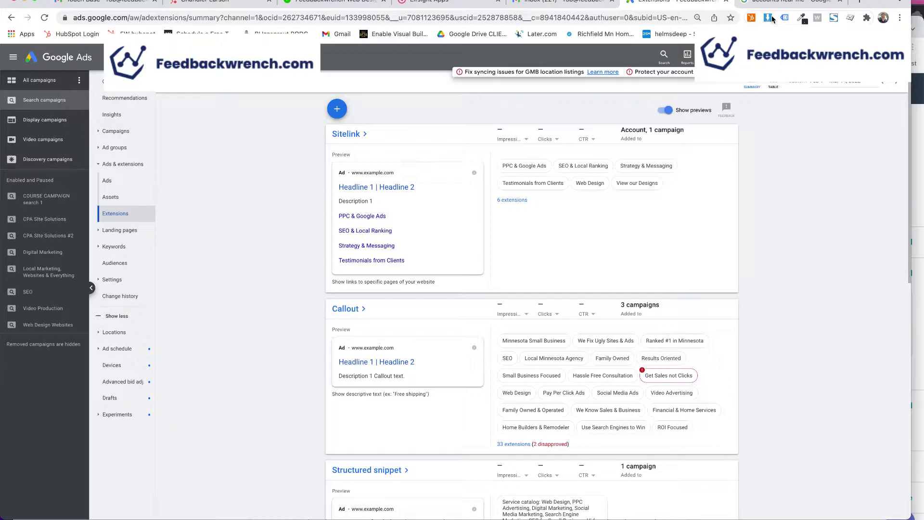
- Find 'feedb' on the Business Profile page and open the FeedbackWrench Web Design & Marketing dashboard
{"action": "left_click", "coordinate": [762, 4]}
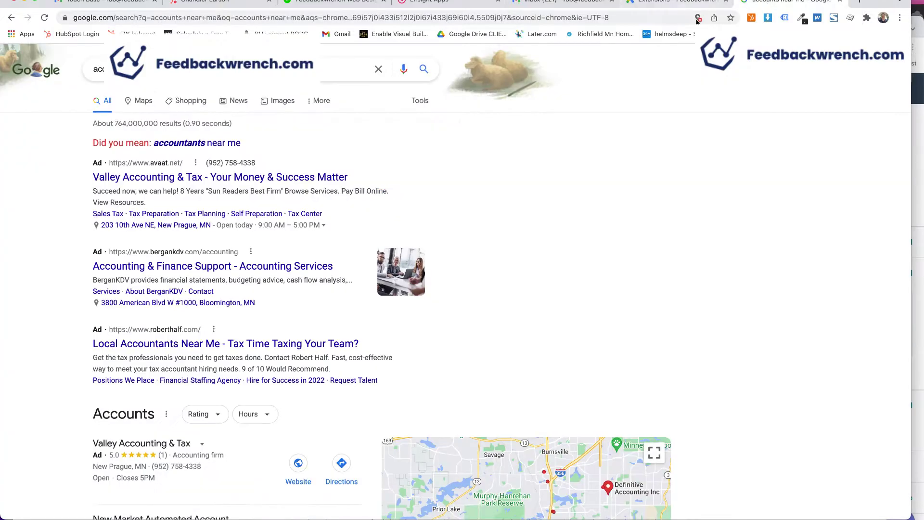
{"action": "left_click", "coordinate": [838, 85]}
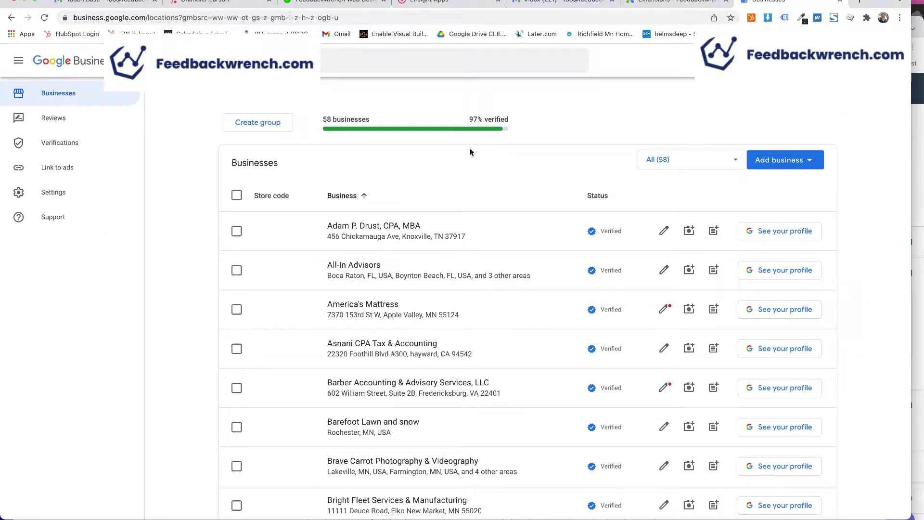
{"action": "key", "text": "super+f"}
{"action": "type", "text": "feedb"}
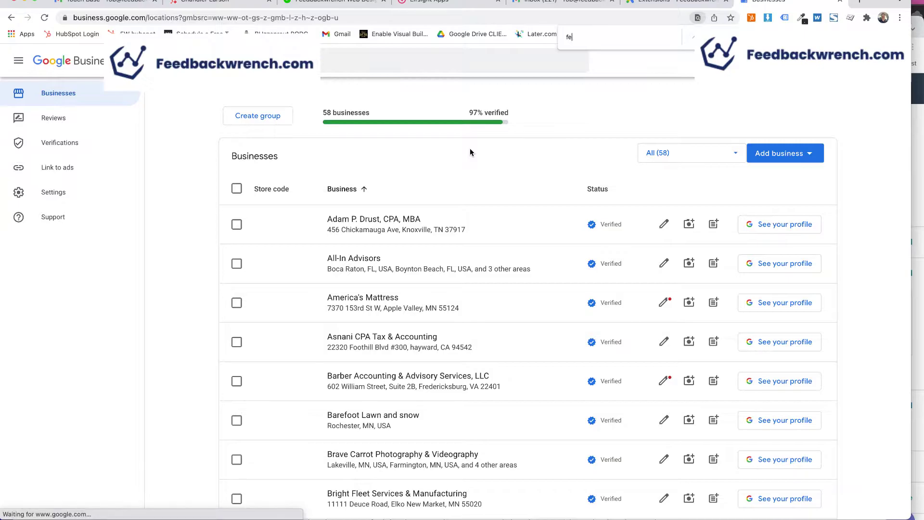
{"action": "left_click", "coordinate": [379, 302]}
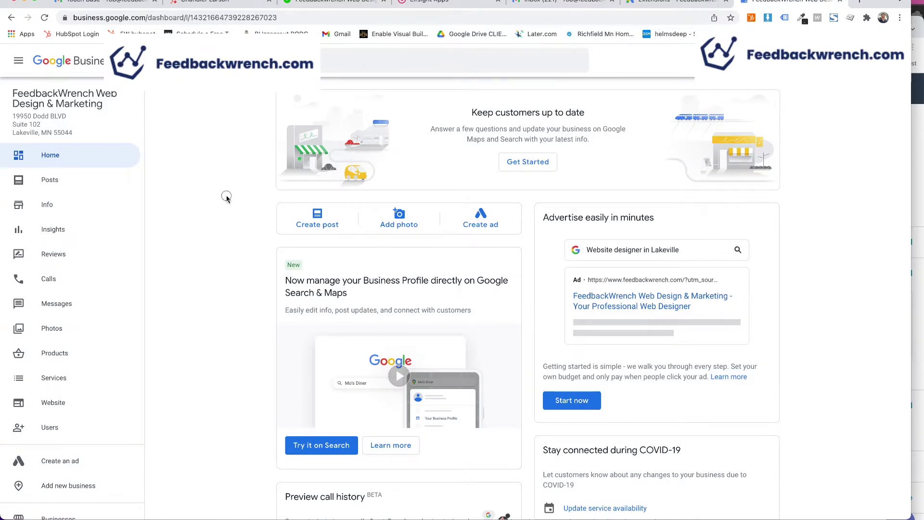
{"action": "scroll", "coordinate": [230, 198], "scroll_direction": "down", "scroll_amount": 10}
{"action": "scroll", "coordinate": [33, 320], "scroll_direction": "down", "scroll_amount": 2}
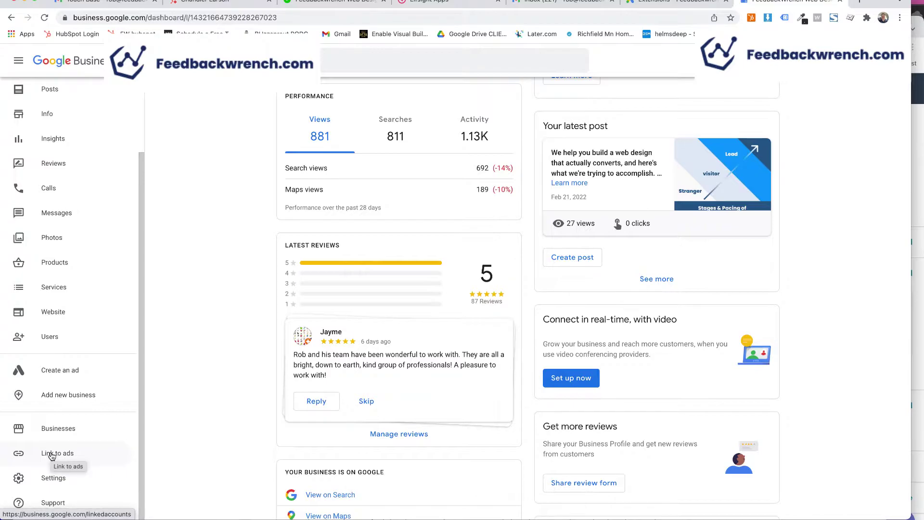
{"action": "left_click", "coordinate": [665, 2]}
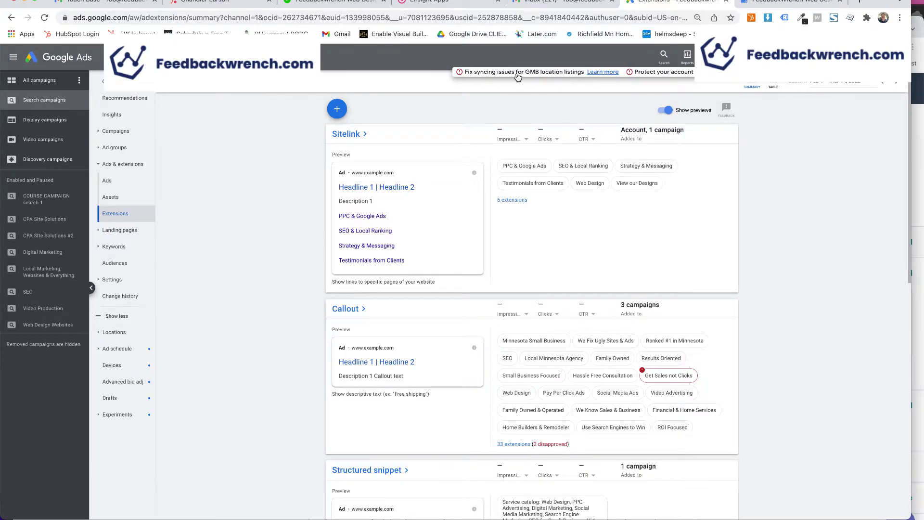
- Open the Learn more help on GMB location syncing issues and scroll to Keep in mind
{"action": "left_click", "coordinate": [595, 74]}
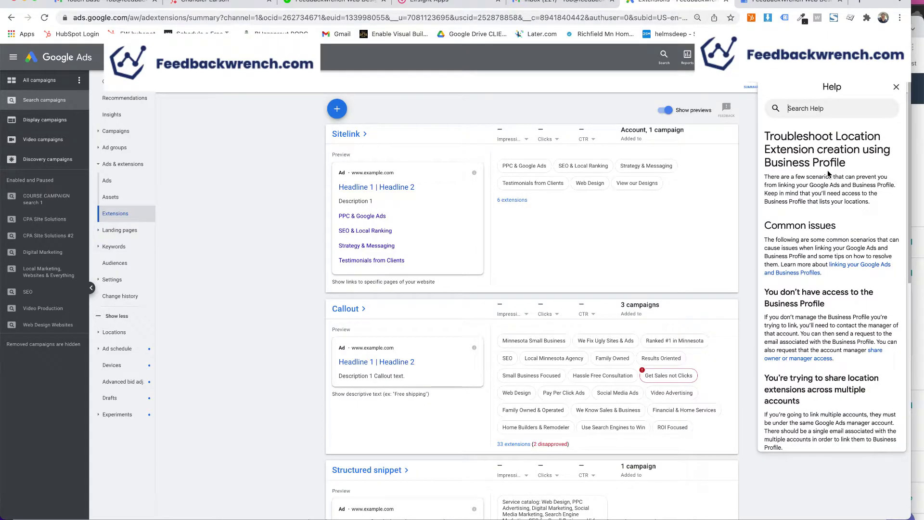
{"action": "scroll", "coordinate": [828, 174], "scroll_direction": "down", "scroll_amount": 1}
{"action": "scroll", "coordinate": [828, 174], "scroll_direction": "down", "scroll_amount": 10}
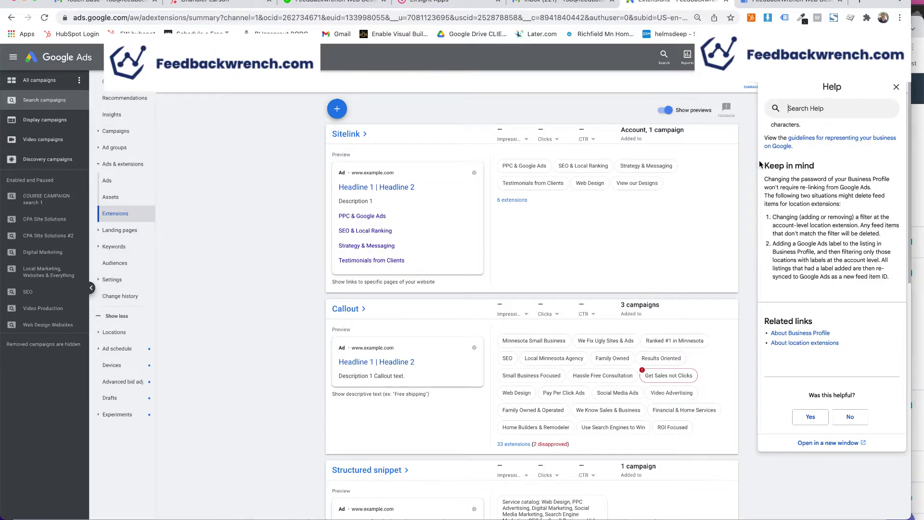
- Highlight the Keep in mind points about Google Ads labels and changing location filters
{"action": "left_click_drag", "start_coordinate": [766, 166], "coordinate": [880, 288]}
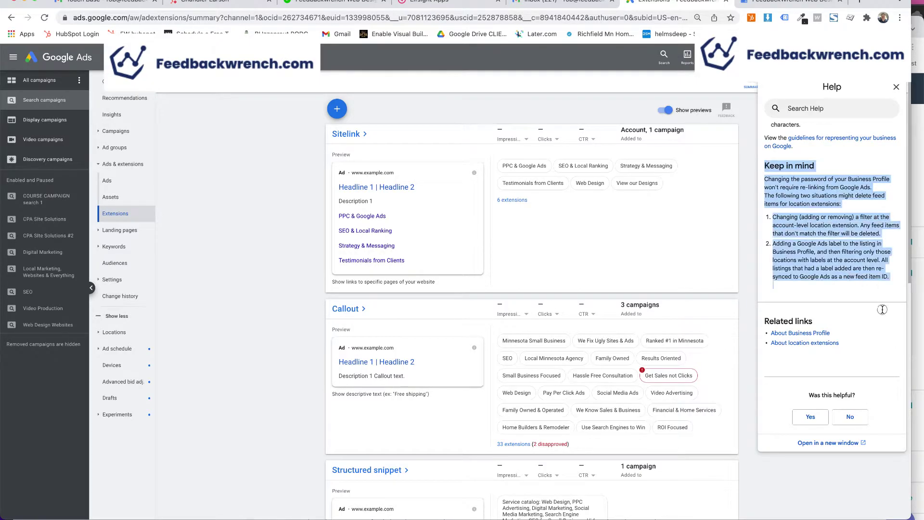
{"action": "triple_click", "coordinate": [862, 254]}
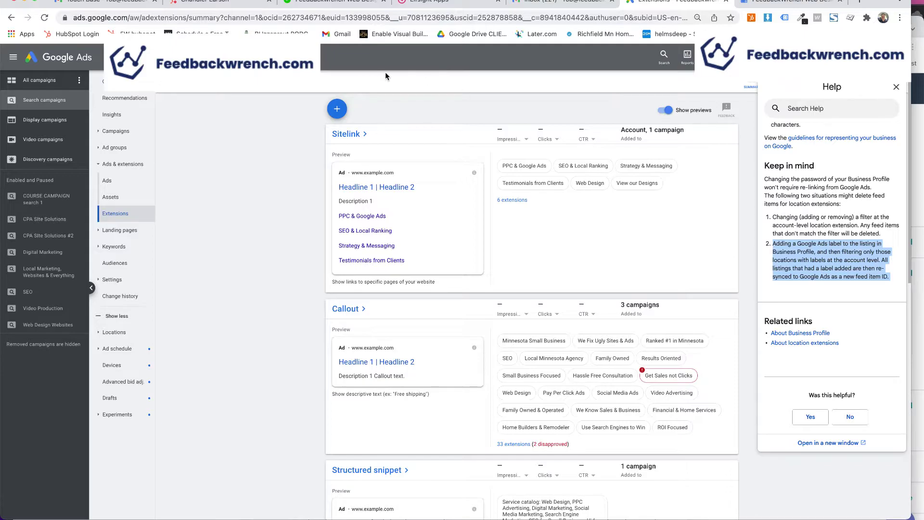
{"action": "left_click", "coordinate": [758, 287]}
{"action": "triple_click", "coordinate": [837, 222]}
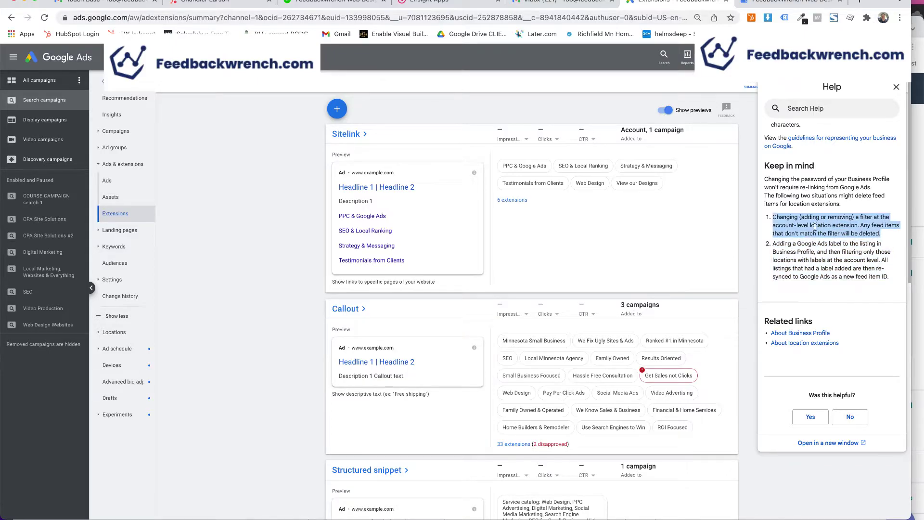
{"action": "left_click", "coordinate": [810, 228]}
{"action": "triple_click", "coordinate": [834, 246]}
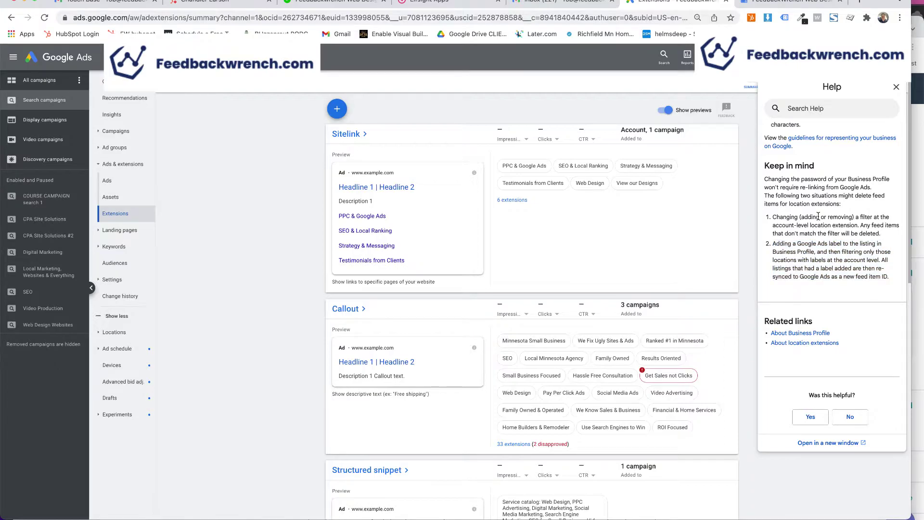
{"action": "triple_click", "coordinate": [818, 215]}
{"action": "left_click_drag", "start_coordinate": [770, 167], "coordinate": [849, 262]}
{"action": "left_click", "coordinate": [828, 201]}
{"action": "left_click", "coordinate": [780, 2]}
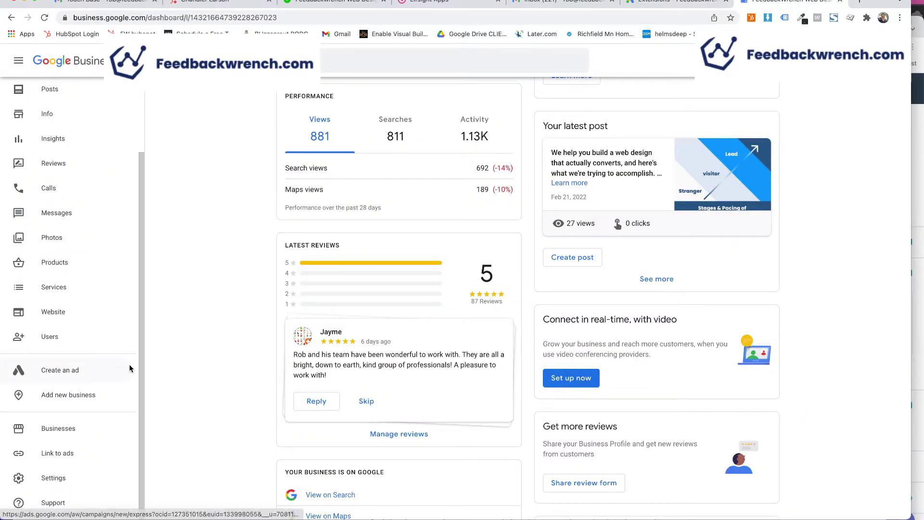
- Review the Link to ads table of 10 linked Ads and Merchant Center accounts, then return to Businesses
{"action": "left_click", "coordinate": [57, 453]}
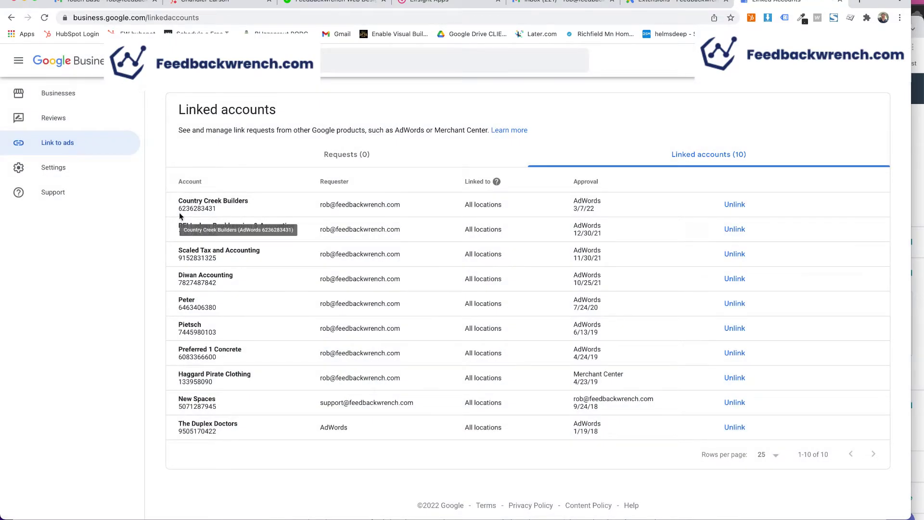
{"action": "mouse_move", "coordinate": [463, 186]}
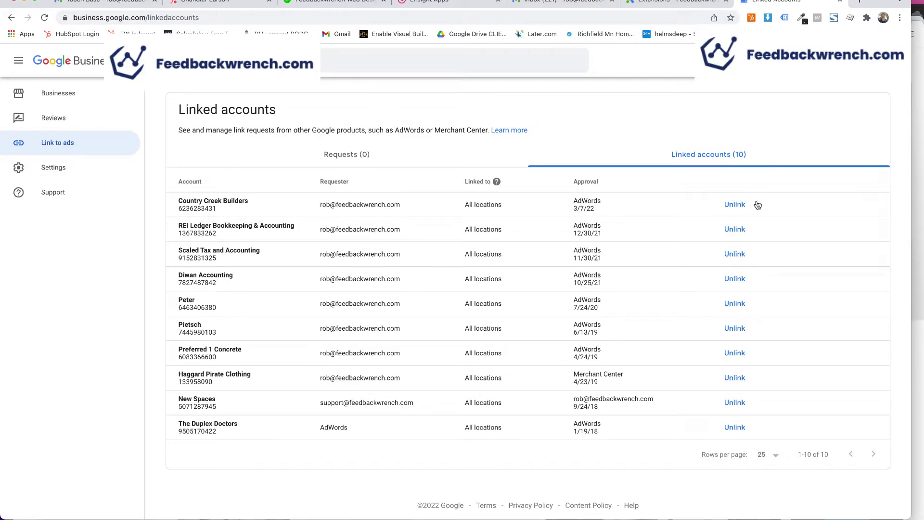
{"action": "left_click", "coordinate": [50, 91]}
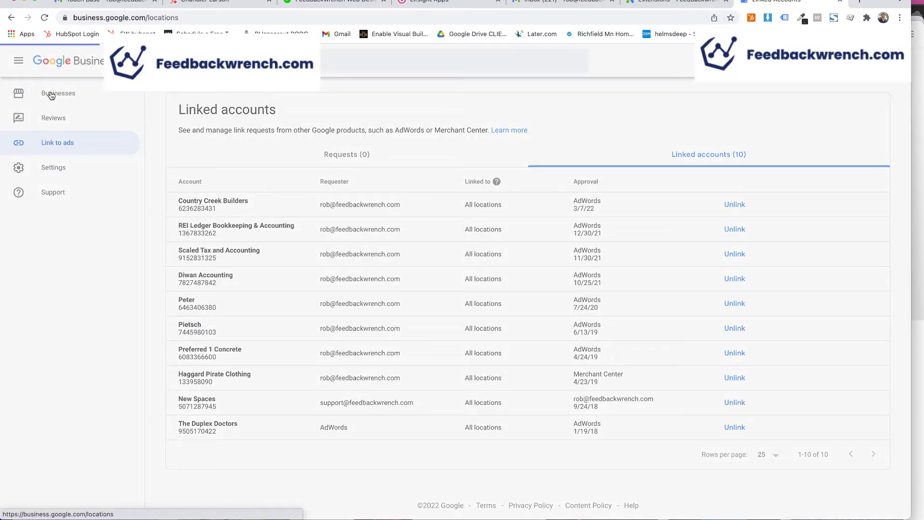
{"action": "left_click", "coordinate": [655, 2]}
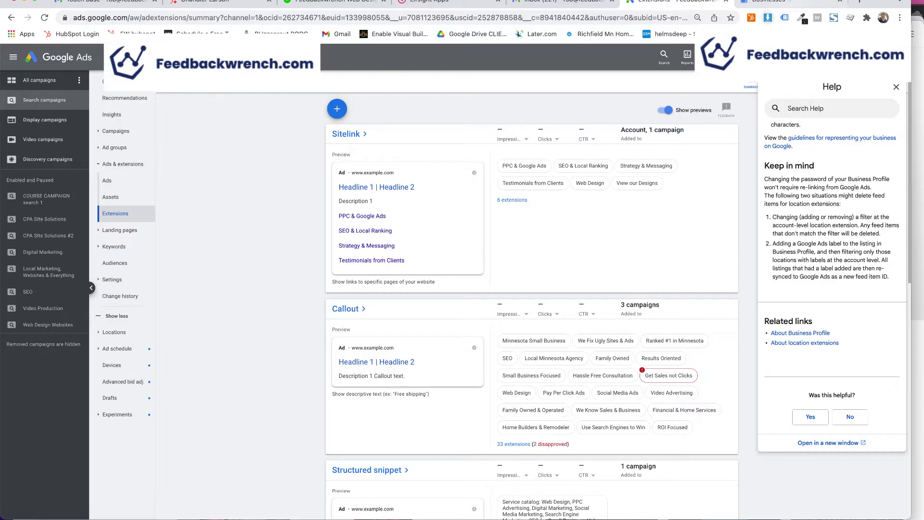
- From the Campaigns list, open Web Design Websites and show its Ads & extensions > Extensions
{"action": "left_click", "coordinate": [776, 3]}
{"action": "left_click", "coordinate": [674, 2]}
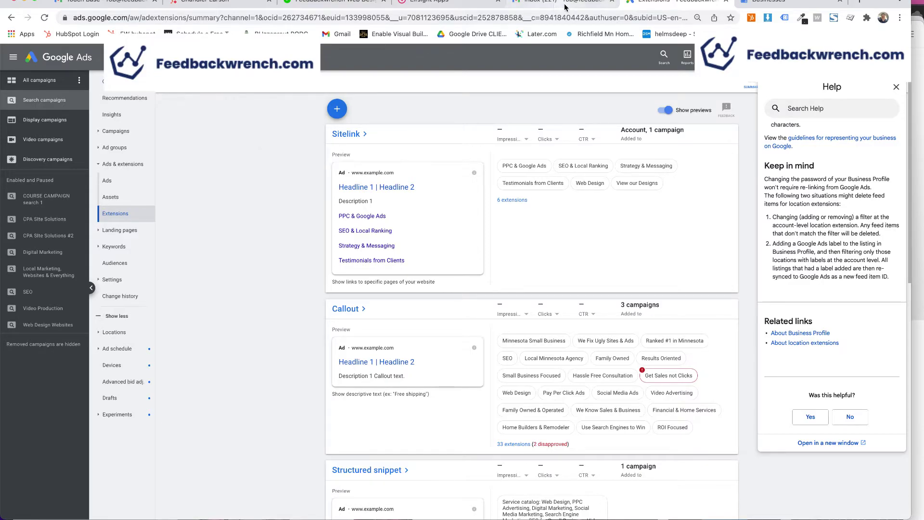
{"action": "left_click", "coordinate": [819, 4]}
{"action": "left_click", "coordinate": [674, 2]}
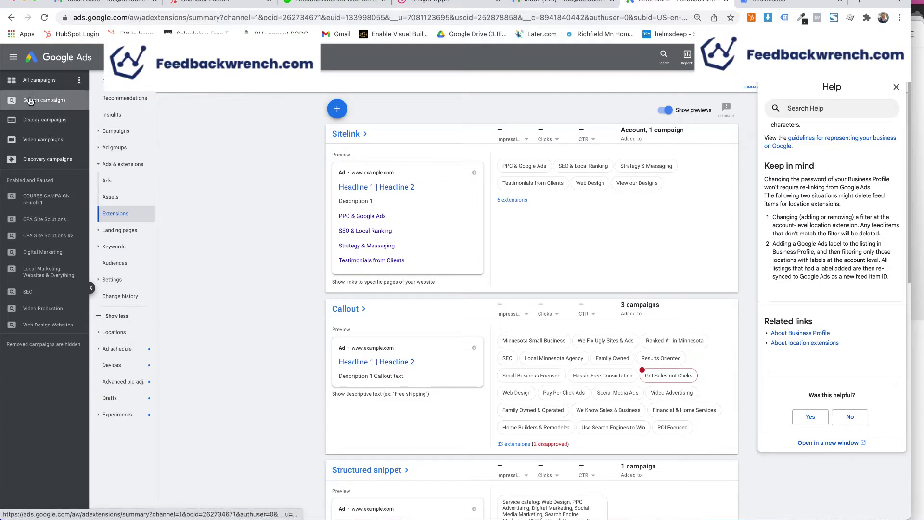
{"action": "left_click", "coordinate": [116, 131]}
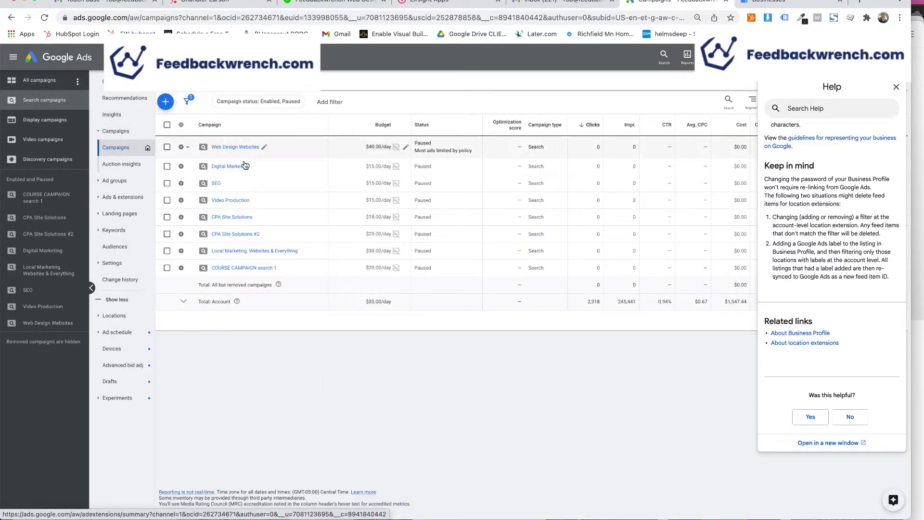
{"action": "left_click", "coordinate": [240, 149]}
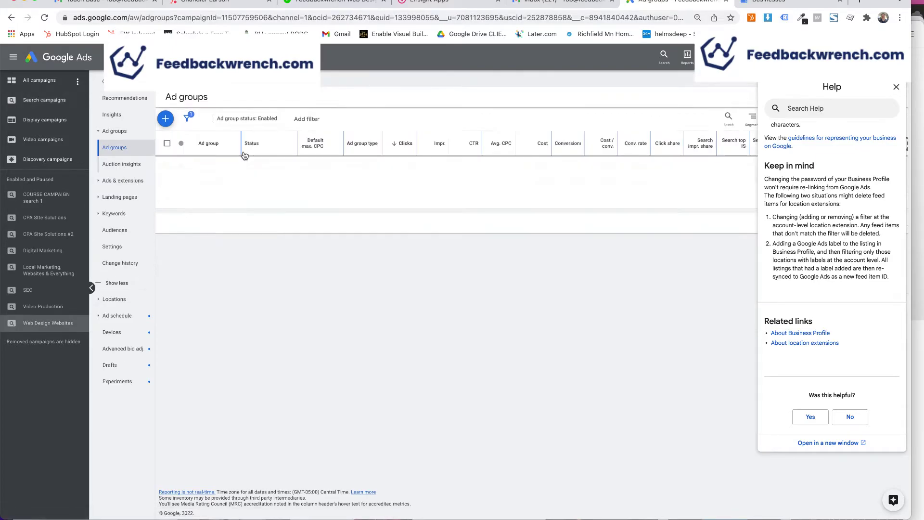
{"action": "left_click", "coordinate": [122, 181]}
{"action": "left_click", "coordinate": [118, 186]}
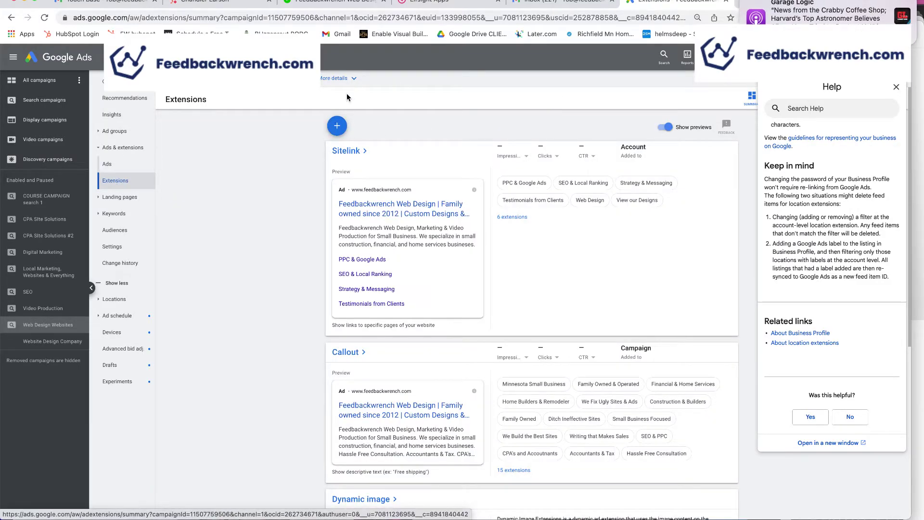
- Browse the campaign's extensions and dismiss the extension-type list without adding anything
{"action": "scroll", "coordinate": [279, 173], "scroll_direction": "down", "scroll_amount": 1}
{"action": "scroll", "coordinate": [278, 173], "scroll_direction": "down", "scroll_amount": 5}
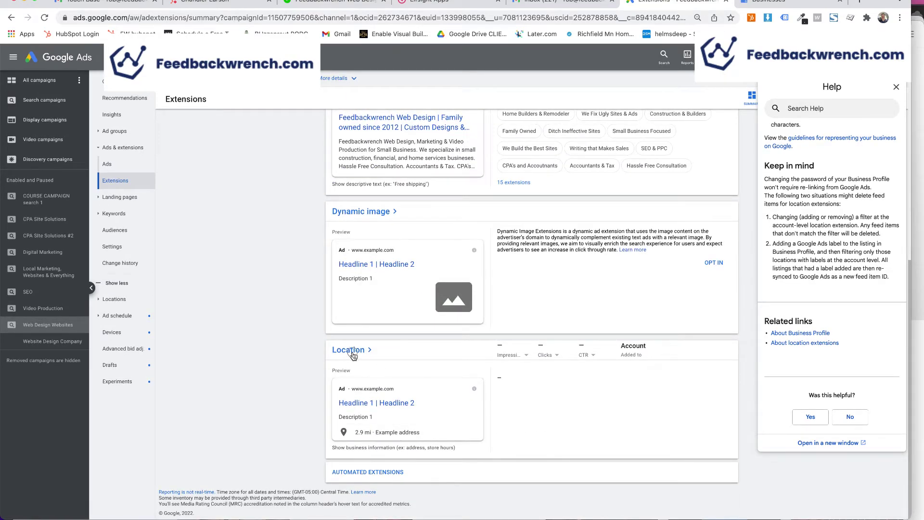
{"action": "left_click_drag", "start_coordinate": [355, 351], "coordinate": [257, 214]}
{"action": "scroll", "coordinate": [256, 214], "scroll_direction": "up", "scroll_amount": 3}
{"action": "scroll", "coordinate": [256, 218], "scroll_direction": "up", "scroll_amount": 2}
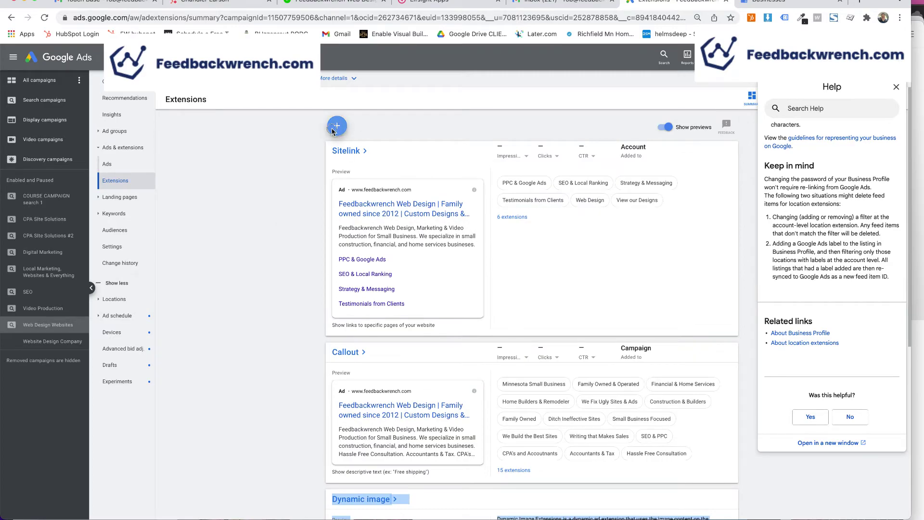
{"action": "left_click", "coordinate": [337, 127]}
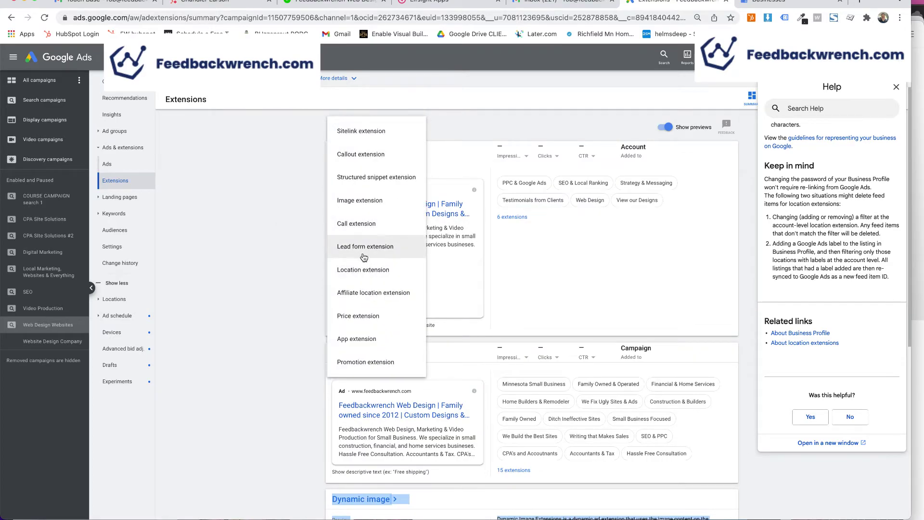
{"action": "left_click", "coordinate": [290, 267]}
- Open the Location extension details showing the account-level all-locations association, closing the Help panel
{"action": "scroll", "coordinate": [290, 266], "scroll_direction": "down", "scroll_amount": 7}
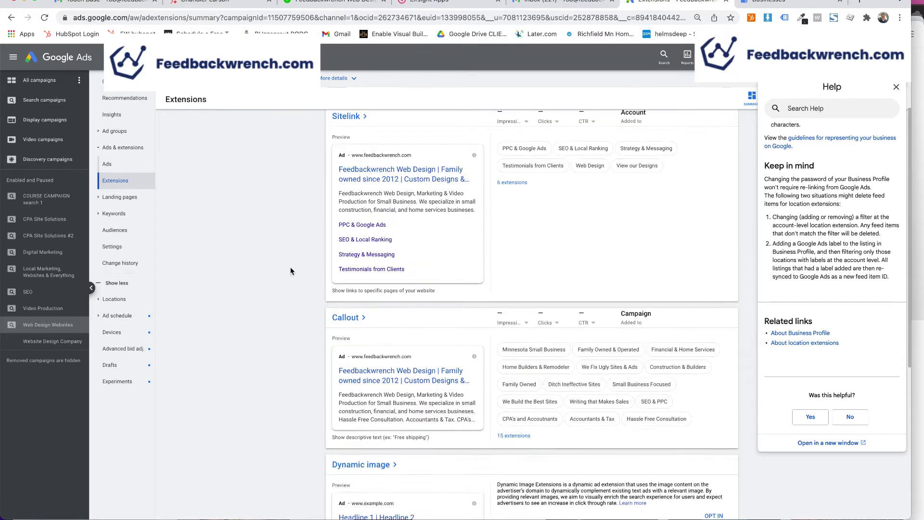
{"action": "left_click", "coordinate": [353, 350]}
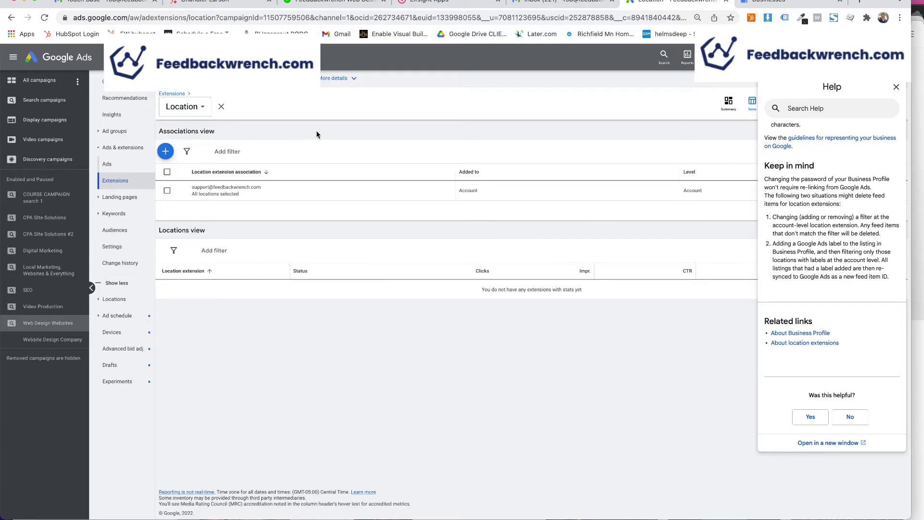
{"action": "left_click", "coordinate": [897, 87]}
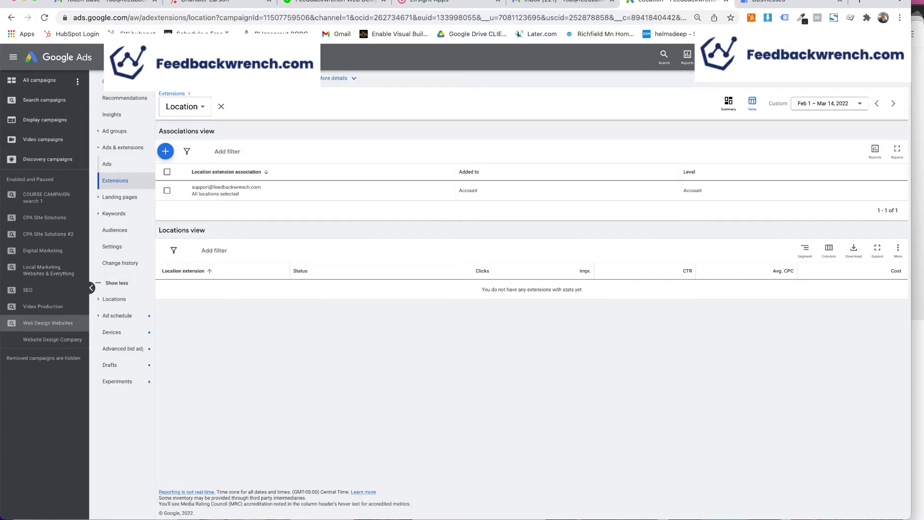
{"action": "left_click", "coordinate": [711, 57]}
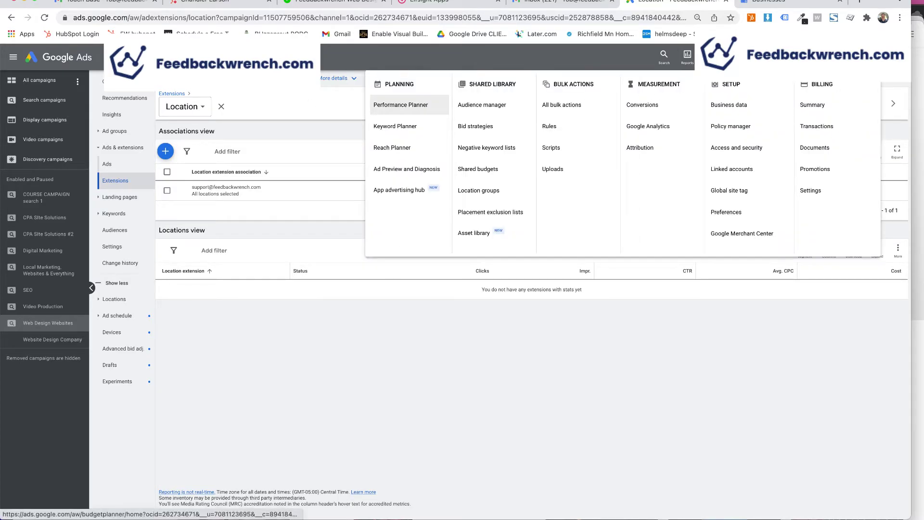
- Check Access and security: one admin user and two linked manager accounts, then go back to Overview
{"action": "left_click", "coordinate": [746, 154]}
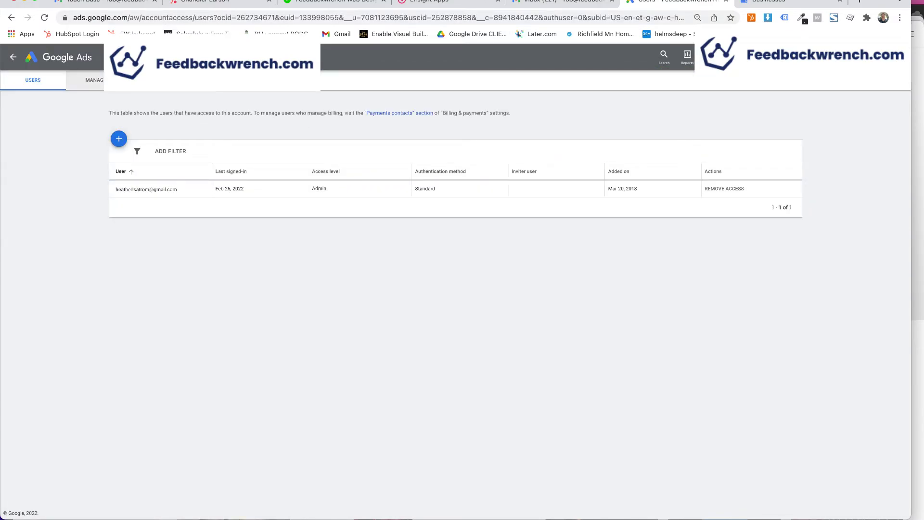
{"action": "left_click", "coordinate": [86, 80]}
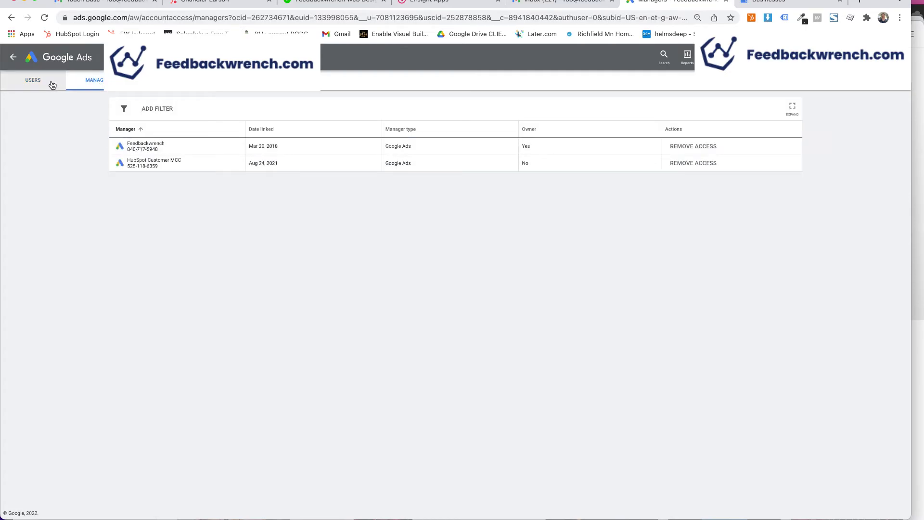
{"action": "left_click", "coordinate": [52, 85]}
{"action": "left_click", "coordinate": [13, 57]}
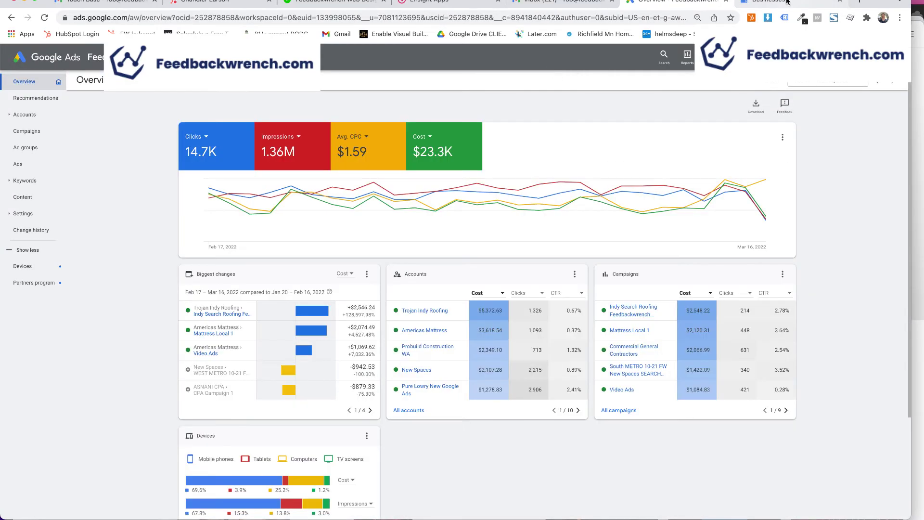
- In the Business Profile businesses list, open FeedbackWrench Web Design & Marketing
{"action": "left_click", "coordinate": [786, 3]}
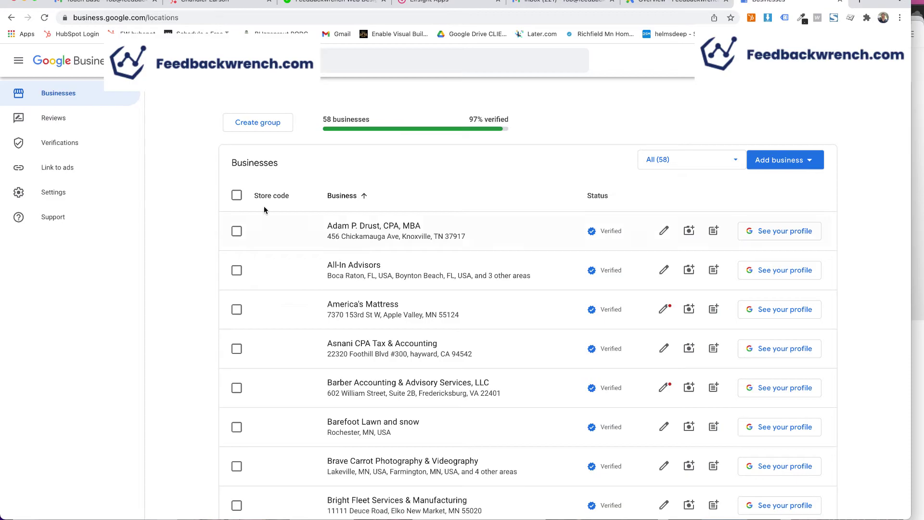
{"action": "scroll", "coordinate": [340, 262], "scroll_direction": "down", "scroll_amount": 10}
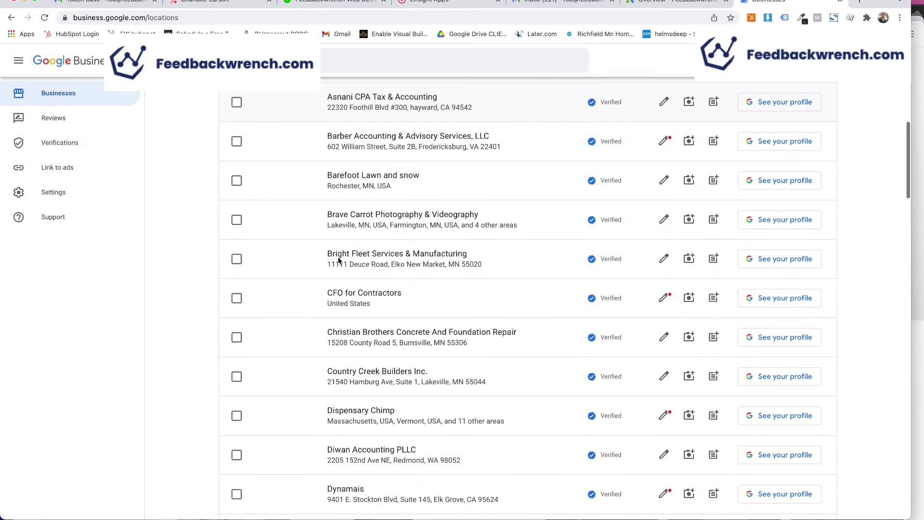
{"action": "scroll", "coordinate": [340, 262], "scroll_direction": "down", "scroll_amount": 2}
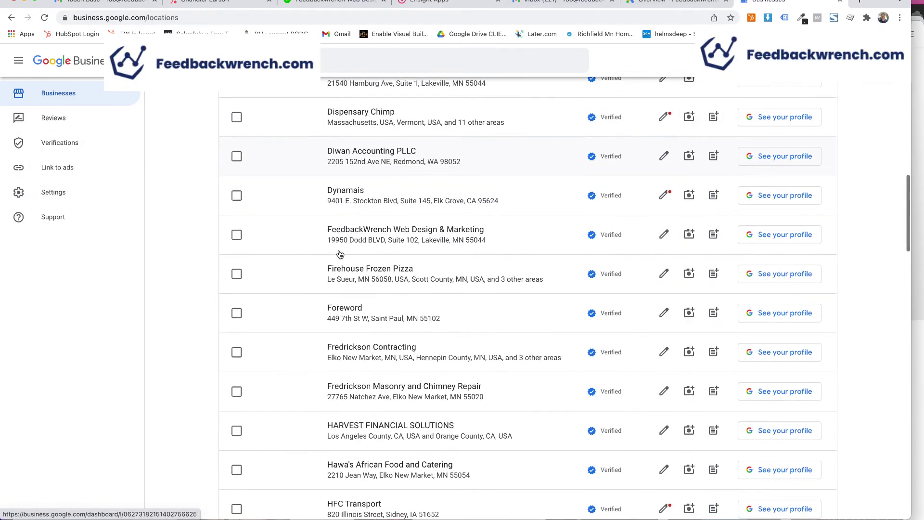
{"action": "left_click", "coordinate": [358, 231]}
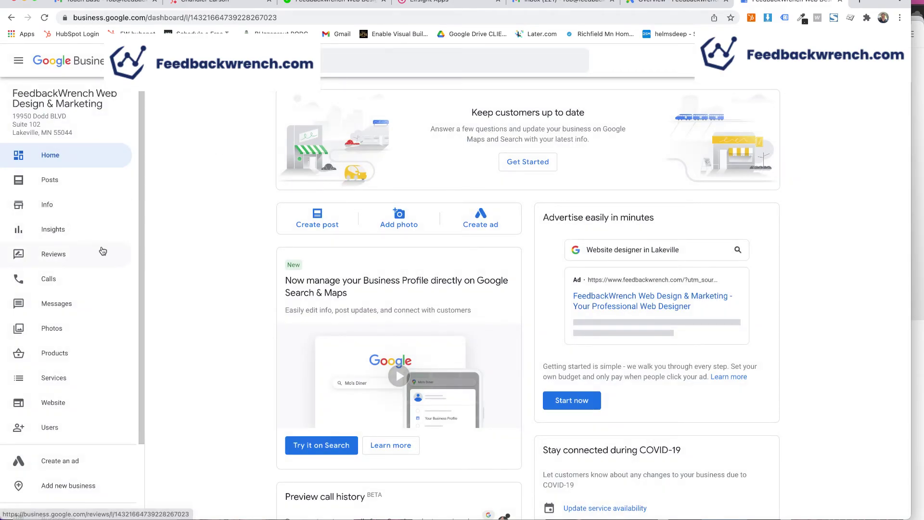
- Review the profile's Manage users list (primary owner plus one other owner), then return to the dashboard
{"action": "left_click", "coordinate": [47, 426]}
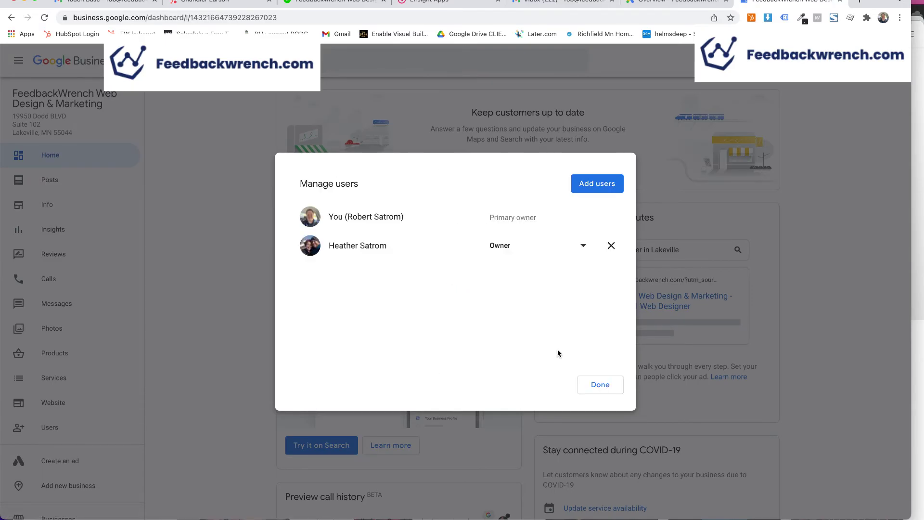
{"action": "left_click", "coordinate": [599, 385]}
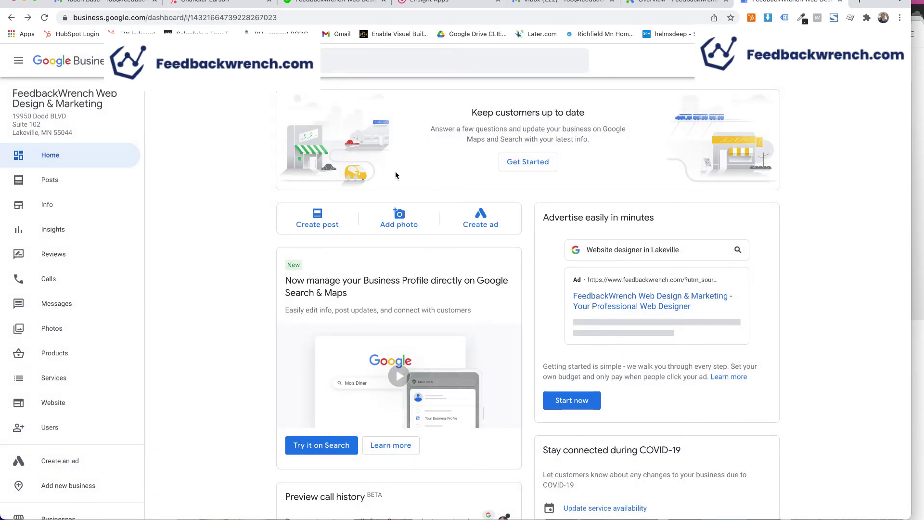
{"action": "left_click", "coordinate": [660, 3]}
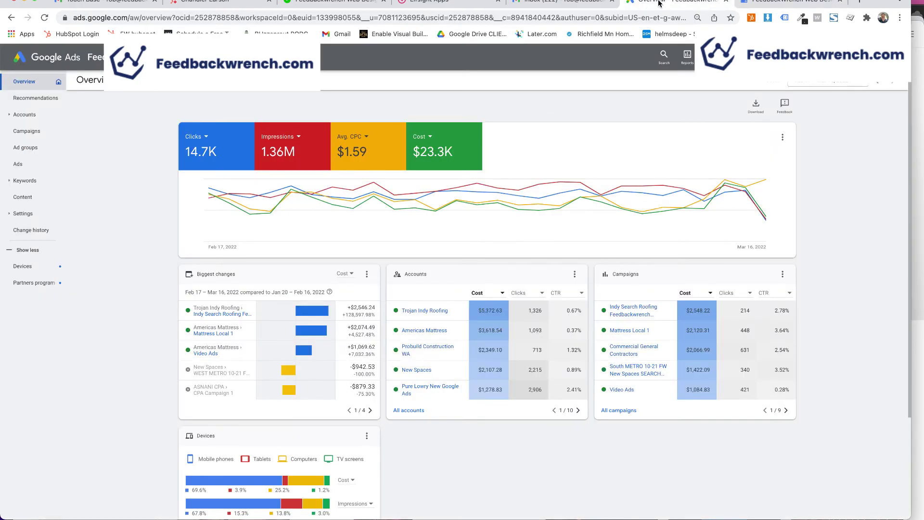
{"action": "left_click", "coordinate": [786, 4]}
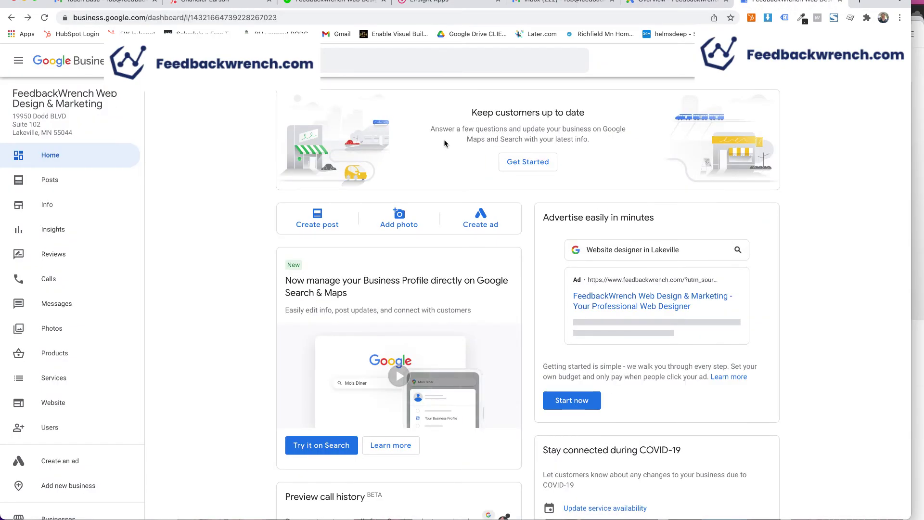
- Load feedbackwrench.com, scroll through its services and built-websites portfolio, then return to the top
{"action": "left_click", "coordinate": [630, 18]}
{"action": "type", "text": "feedbackwrench.com"}
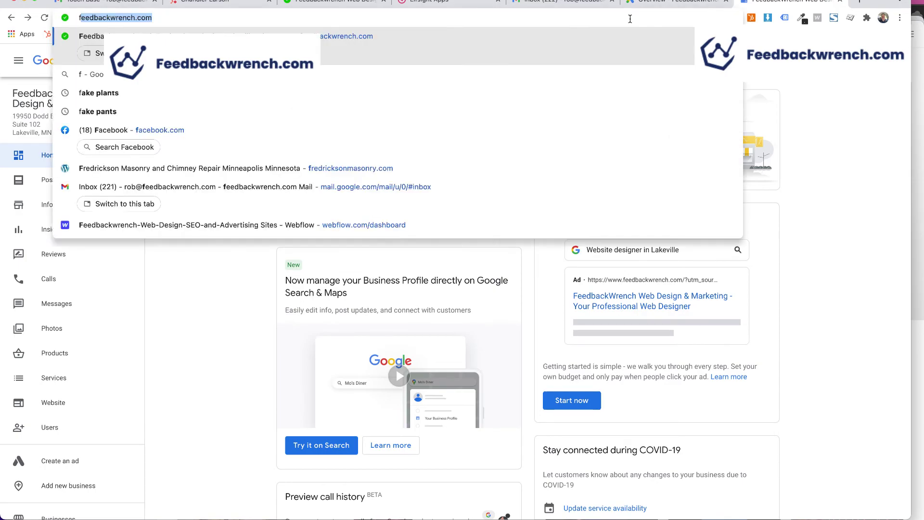
{"action": "key", "text": "Return"}
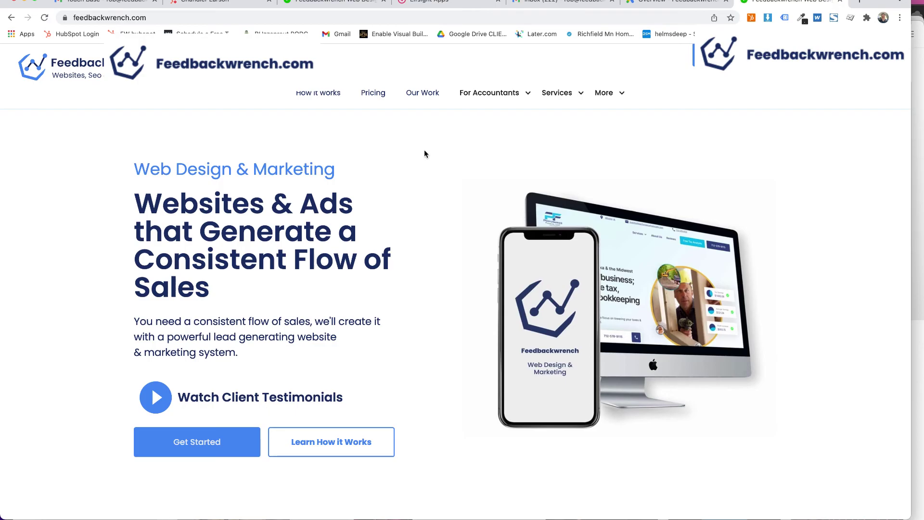
{"action": "scroll", "coordinate": [424, 153], "scroll_direction": "down", "scroll_amount": 20}
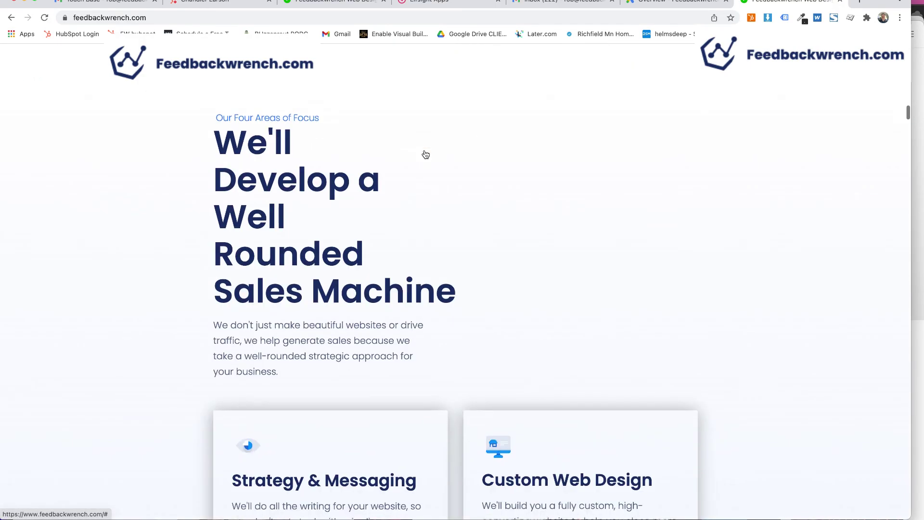
{"action": "scroll", "coordinate": [426, 154], "scroll_direction": "down", "scroll_amount": 10}
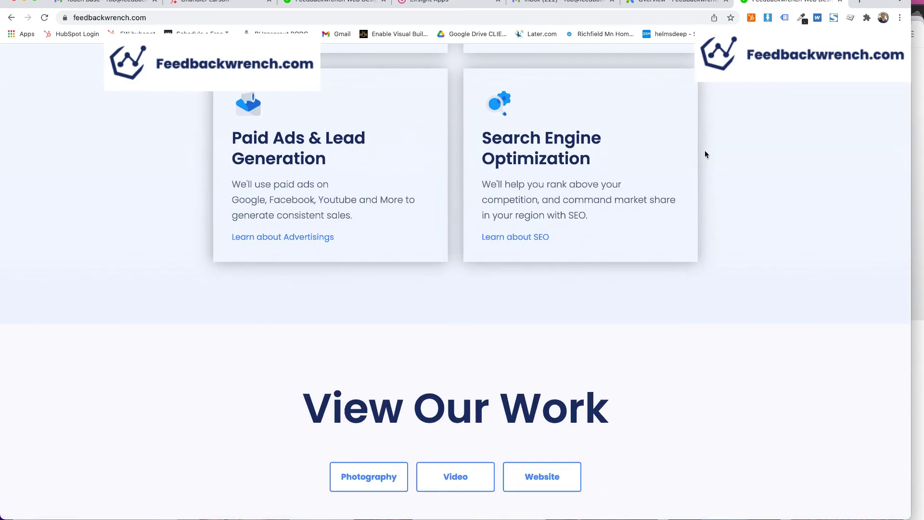
{"action": "scroll", "coordinate": [705, 151], "scroll_direction": "down", "scroll_amount": 15}
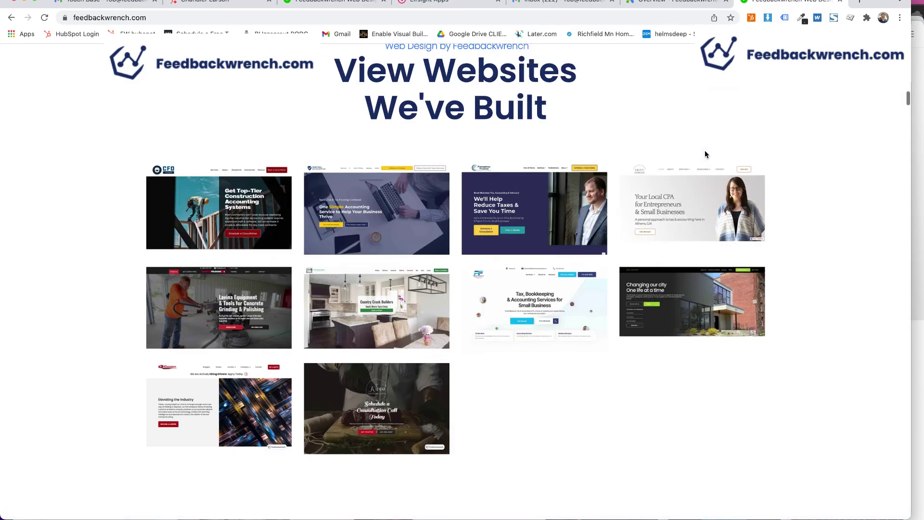
{"action": "key", "text": "Home"}
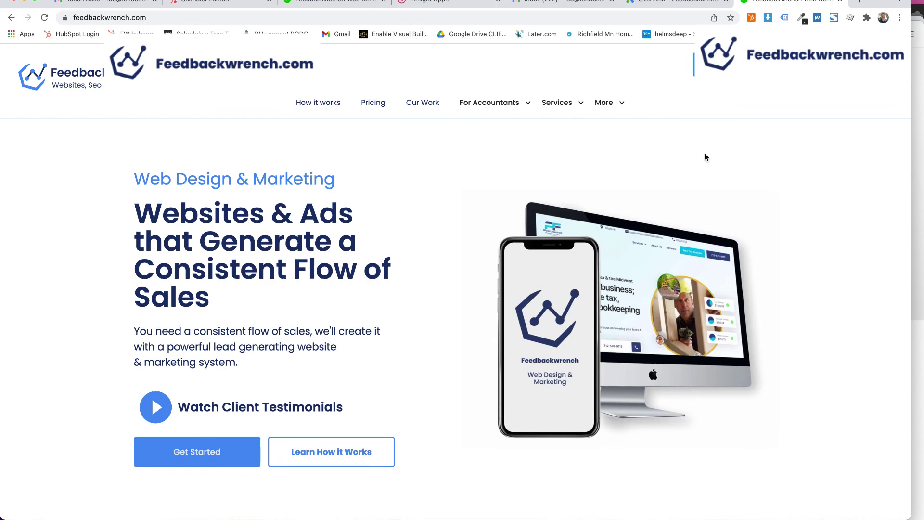